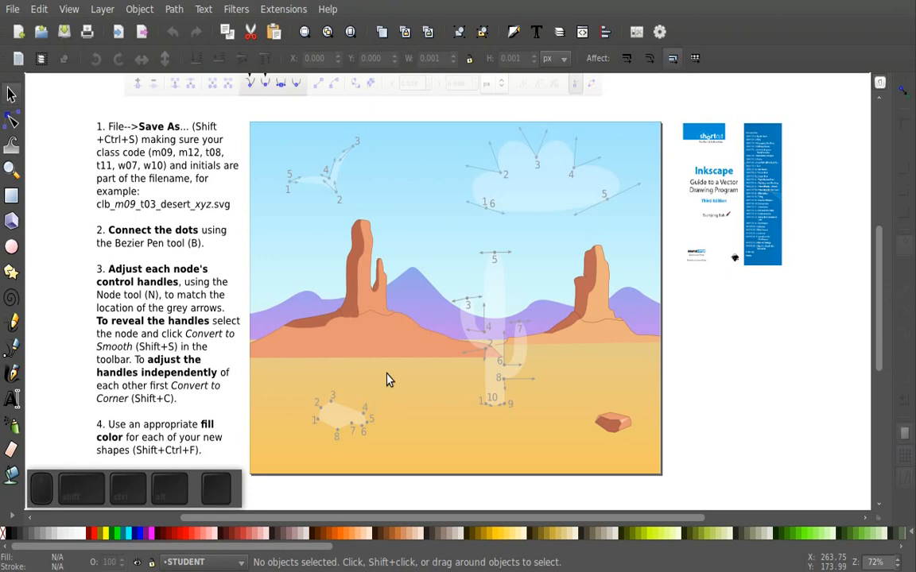
Draw a closed straight-sided rock outline with the Bezier Pen tool, connecting dots 1 to 8 on the sand.
key(b)
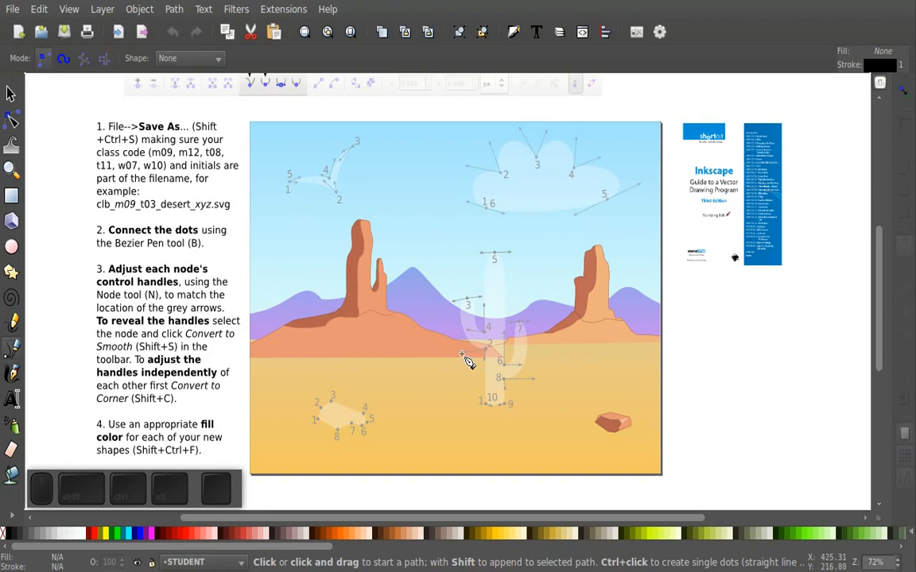
scroll(355, 419, up, 2)
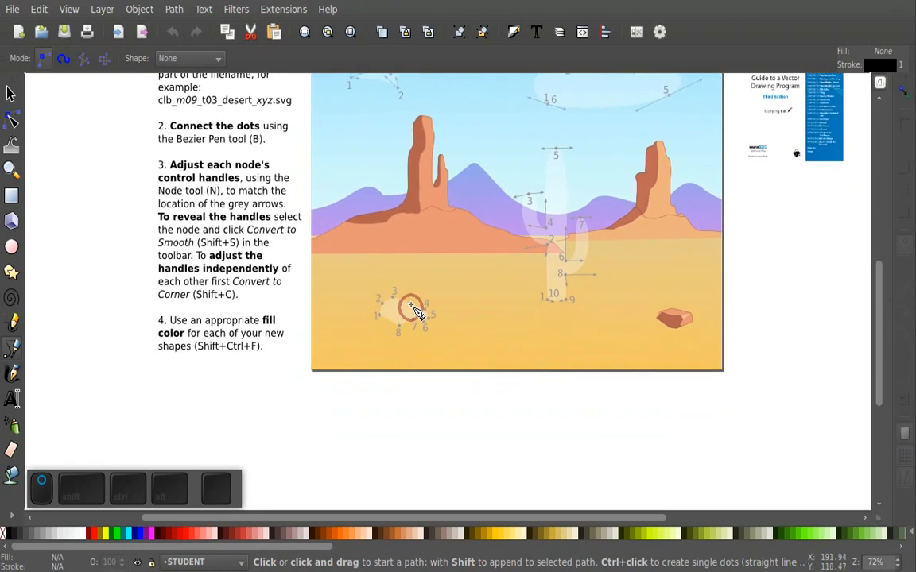
scroll(401, 308, up, 2)
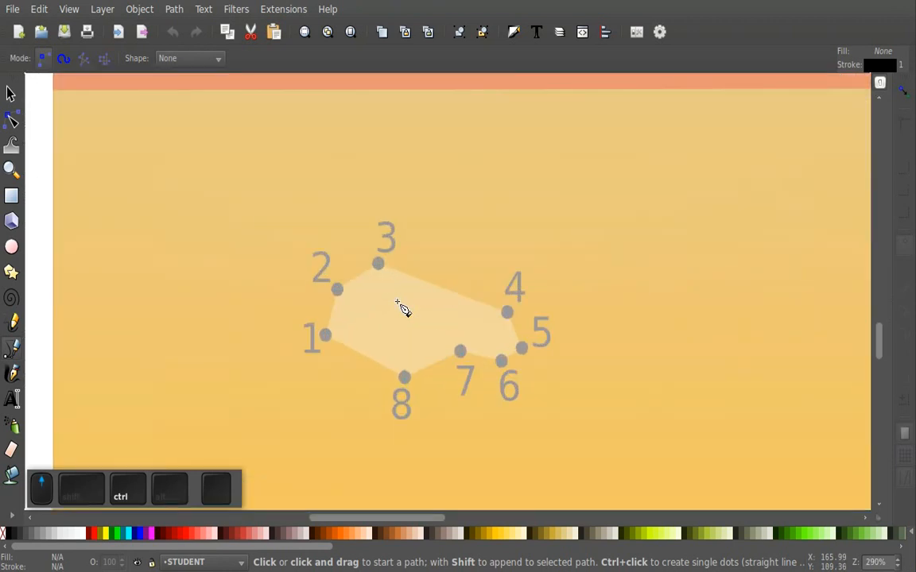
drag(466, 351, 484, 286)
scroll(392, 289, up, 2)
click(242, 303)
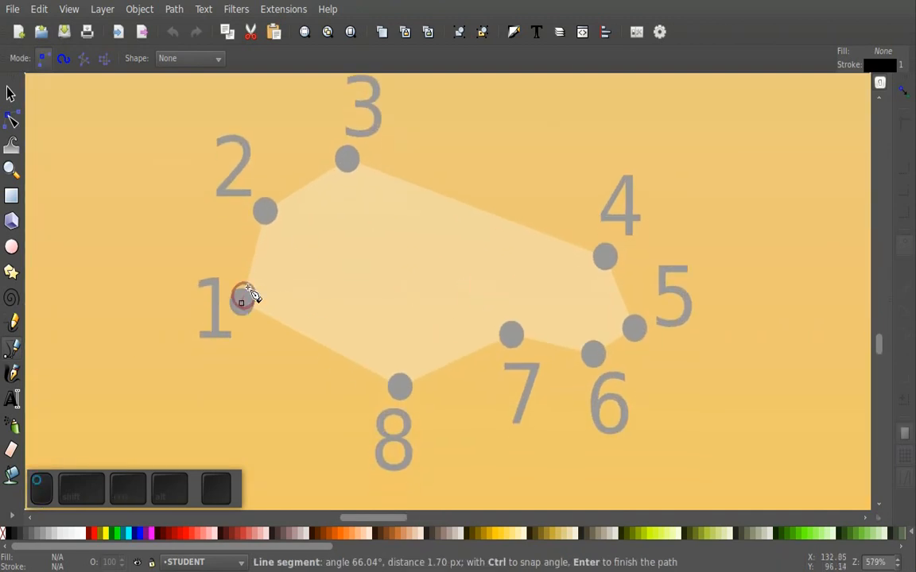
click(268, 212)
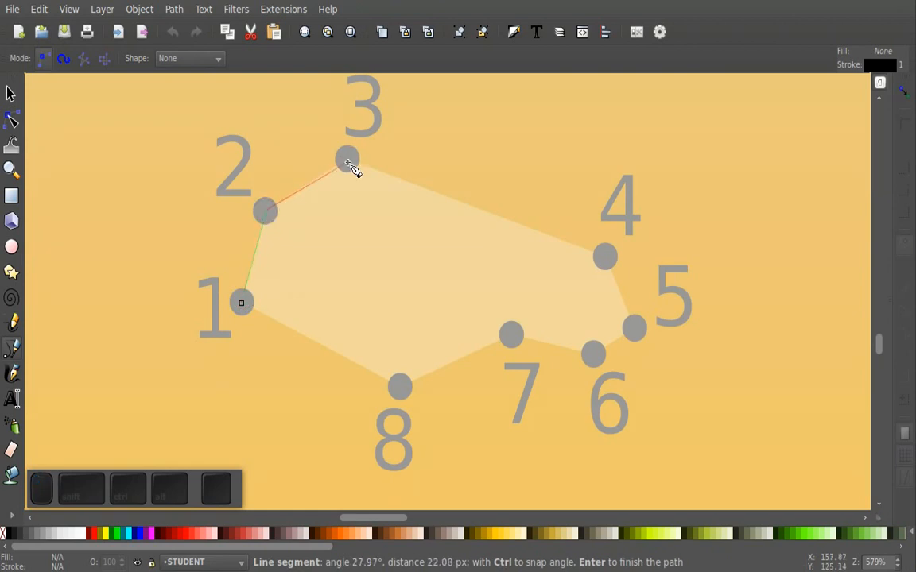
click(605, 257)
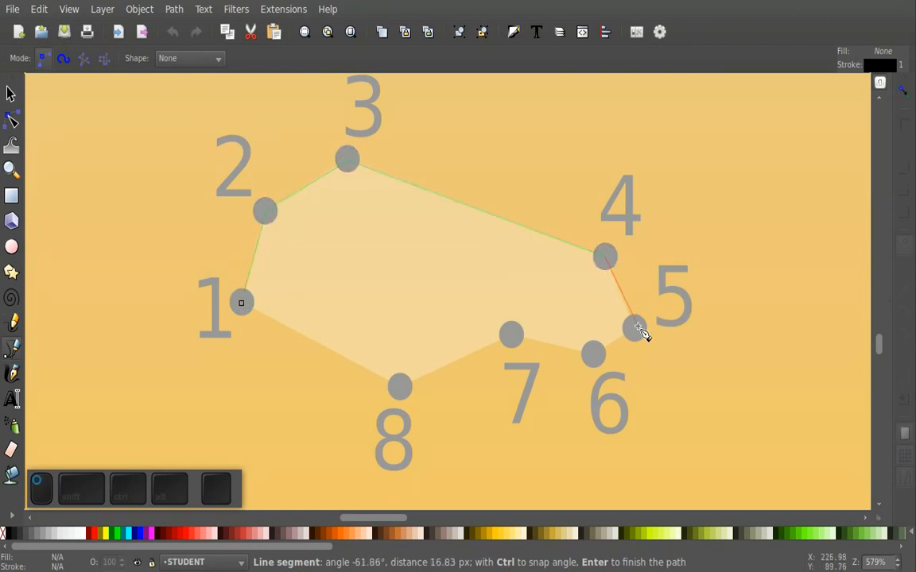
click(635, 329)
click(595, 356)
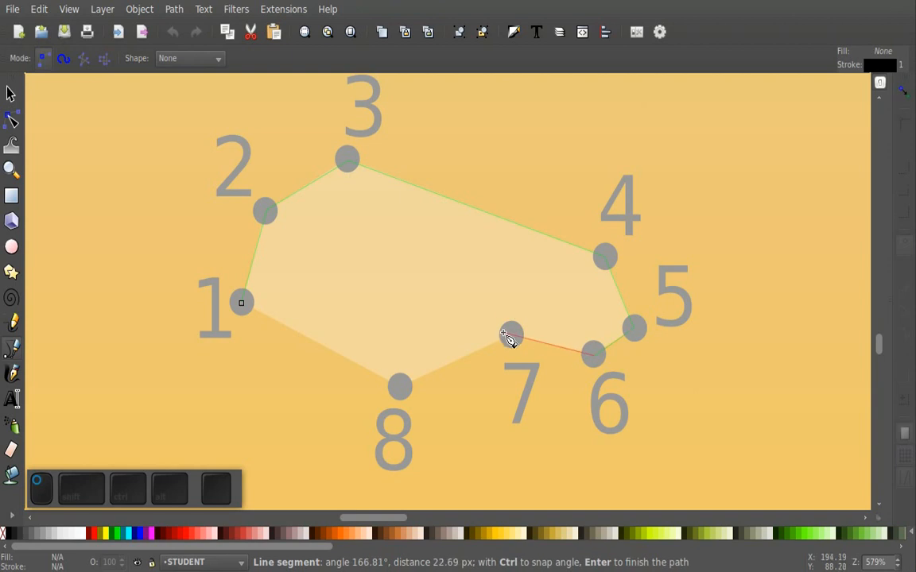
click(511, 337)
click(398, 386)
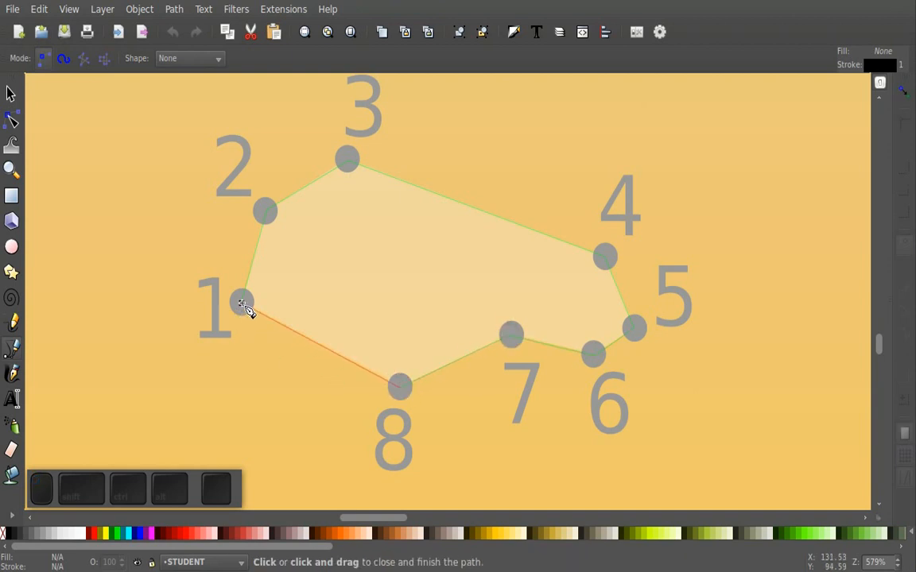
click(242, 306)
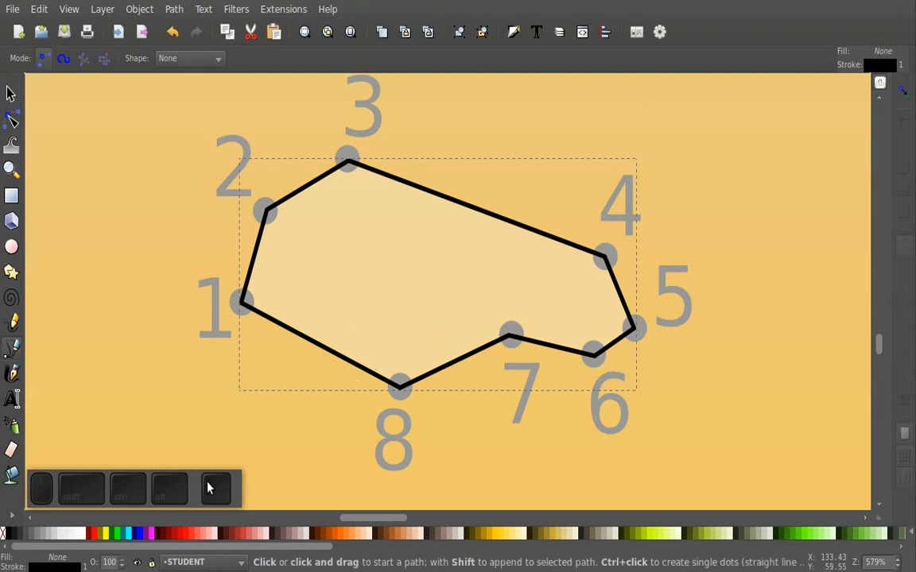
Fill the rock with a muted reddish brown and move its nodes 3 and 4 onto the centres of their dots.
click(292, 538)
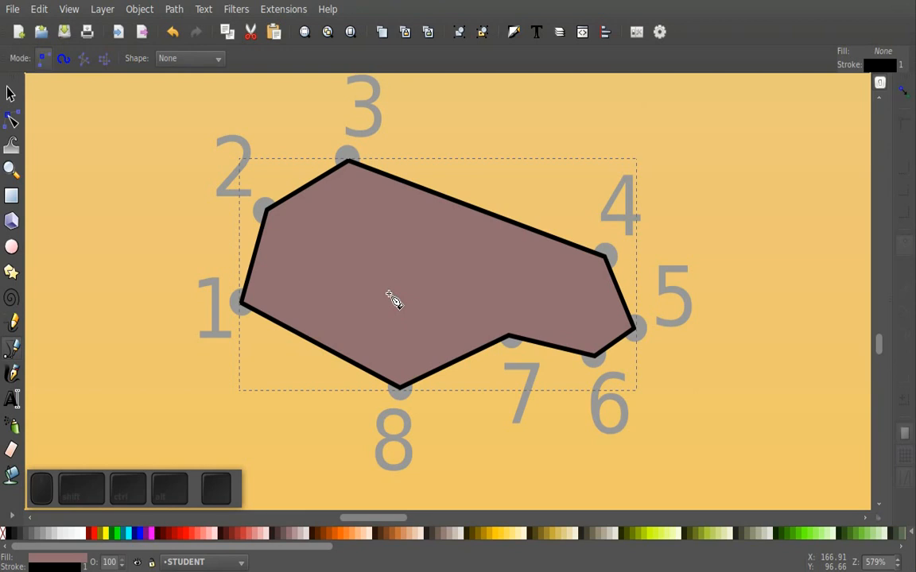
click(15, 120)
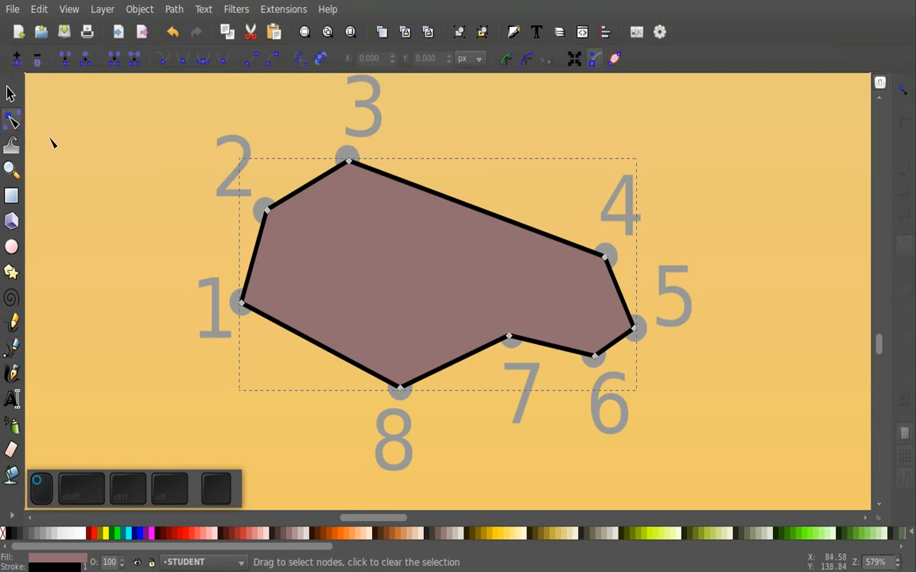
mouse_move(349, 165)
mouse_down()
mouse_move(368, 204)
mouse_move(345, 158)
mouse_up()
mouse_move(604, 255)
mouse_down()
mouse_move(573, 265)
mouse_move(605, 257)
mouse_up()
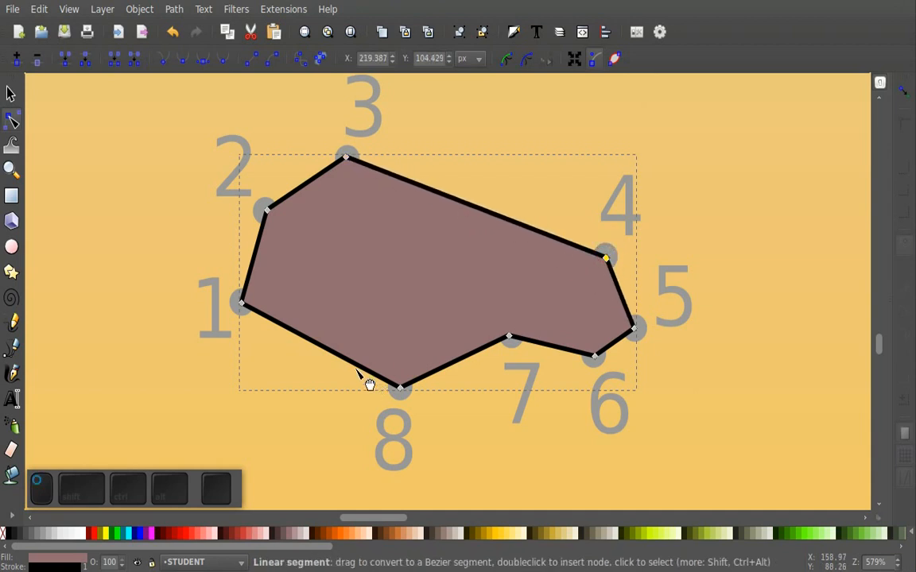
Draw a closed straight-sided bird outline with the Bezier Pen tool, connecting dots 1 to 5 in the sky.
scroll(423, 299, down, 4)
scroll(429, 302, up, 10)
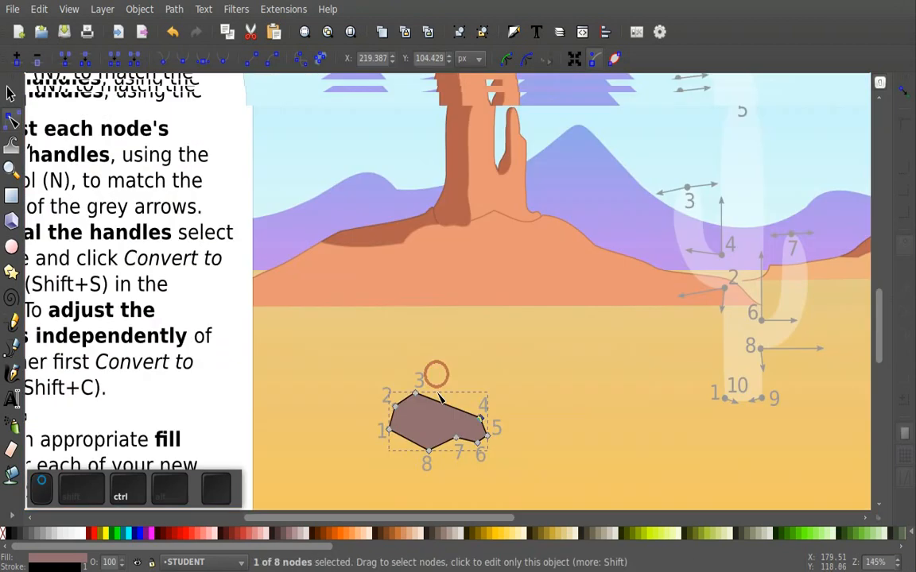
scroll(470, 318, up, 3)
ctrl+scroll(418, 282, up, 3)
drag(455, 278, 451, 325)
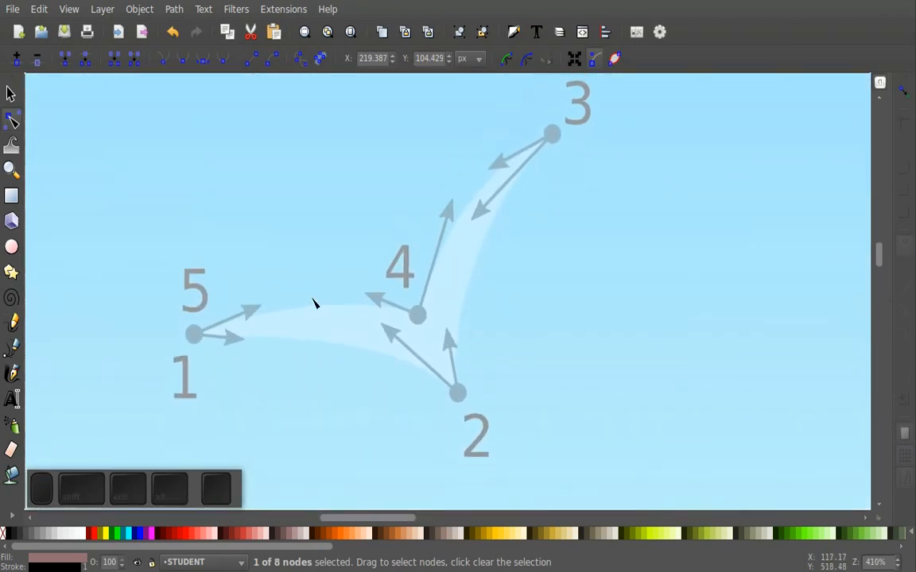
key(b)
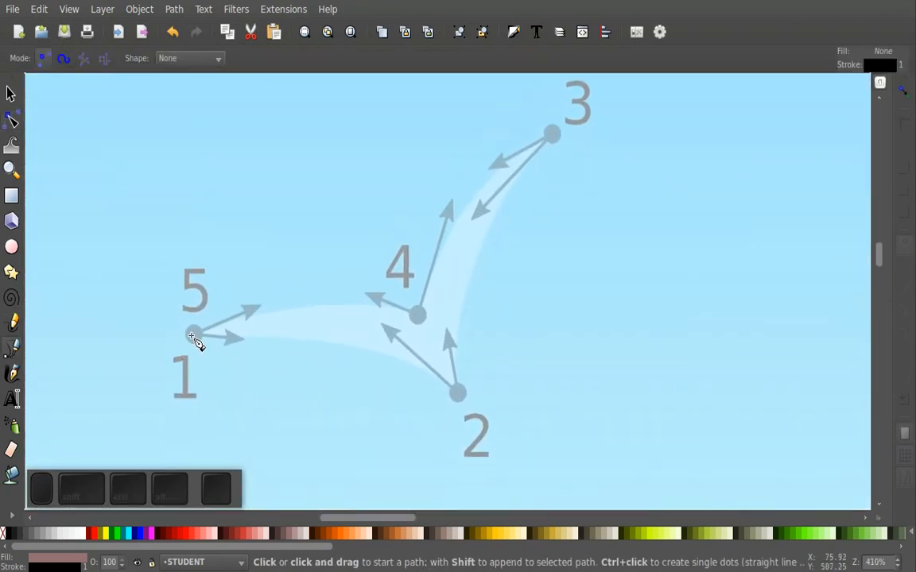
click(195, 335)
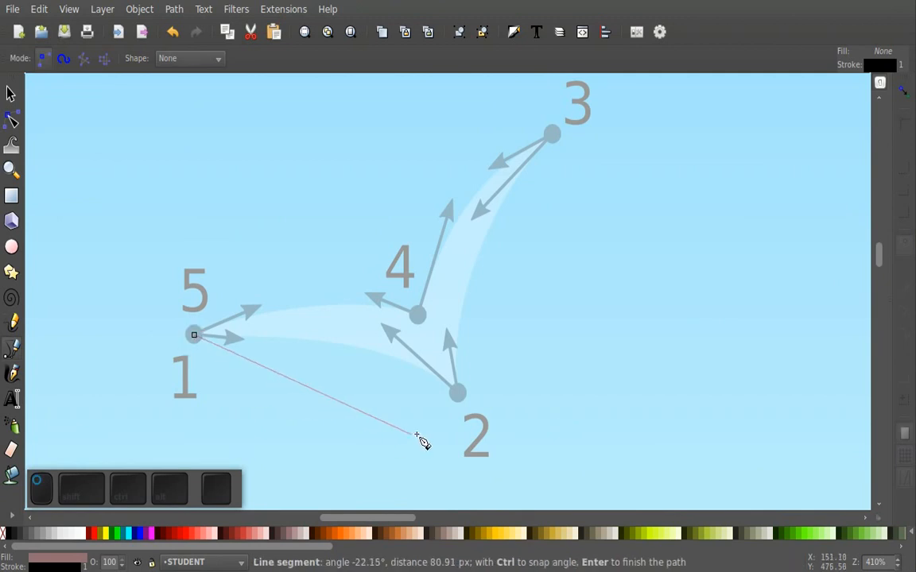
click(458, 393)
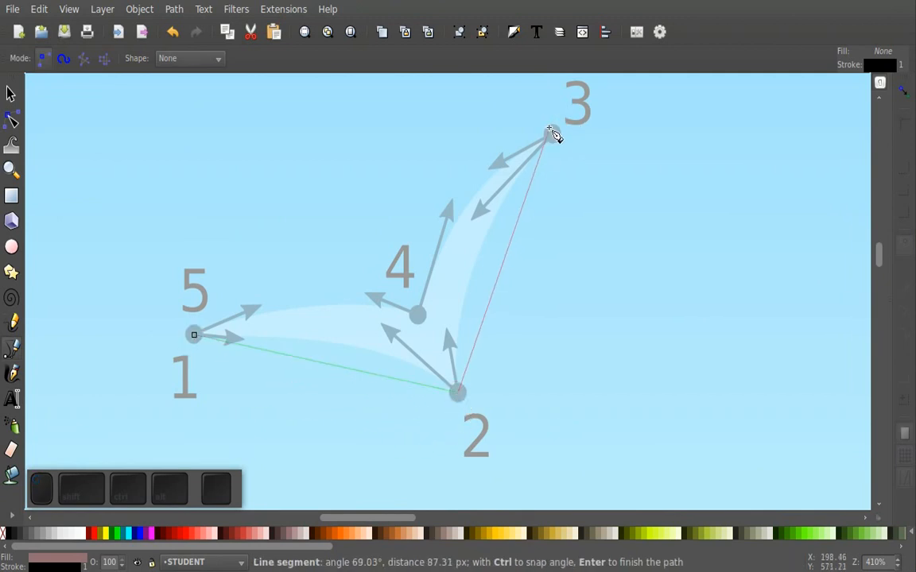
click(552, 134)
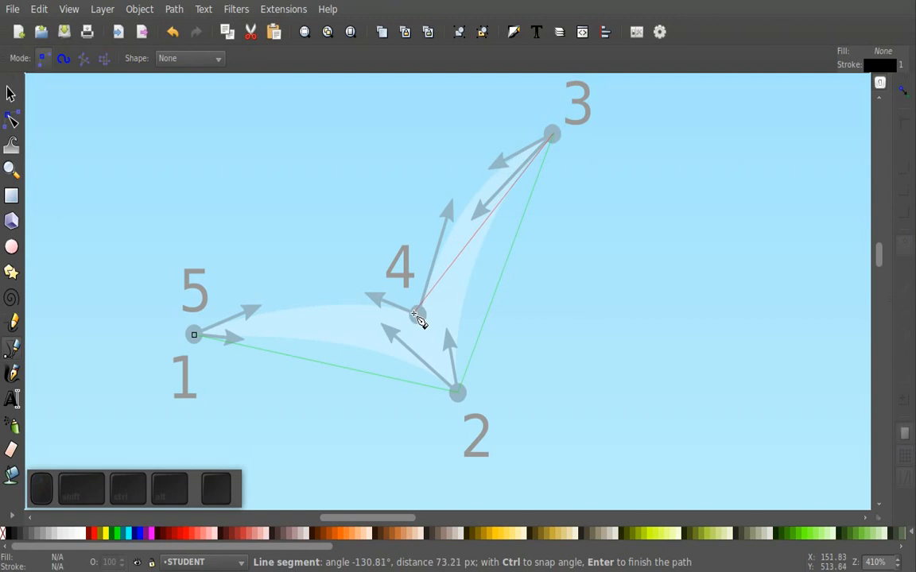
click(417, 315)
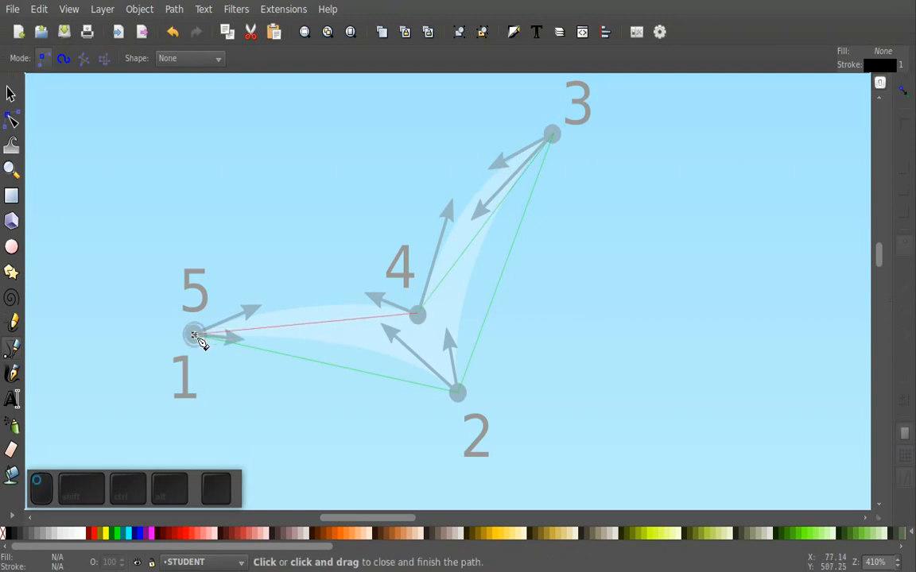
click(198, 340)
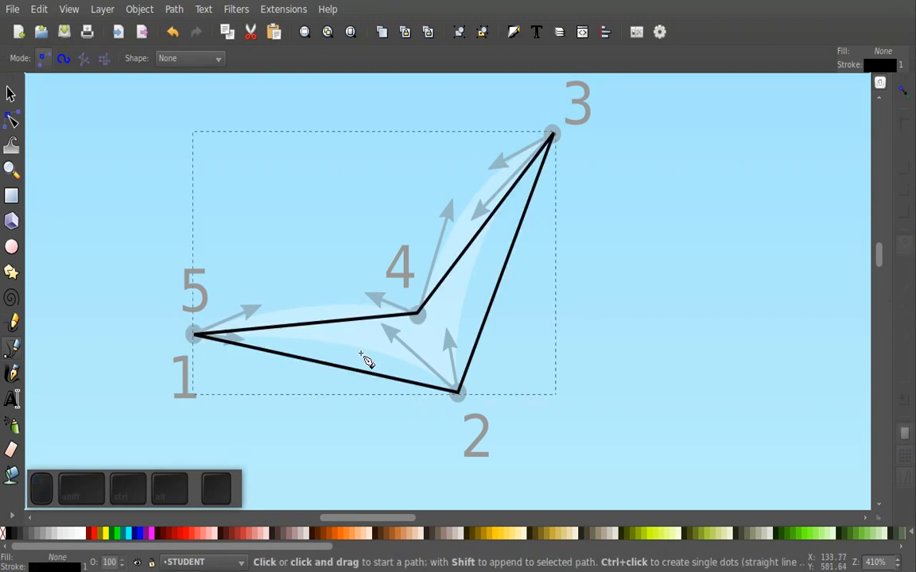
Bend the bird's straight segments into curves that follow the pale wing shape beneath.
key(n)
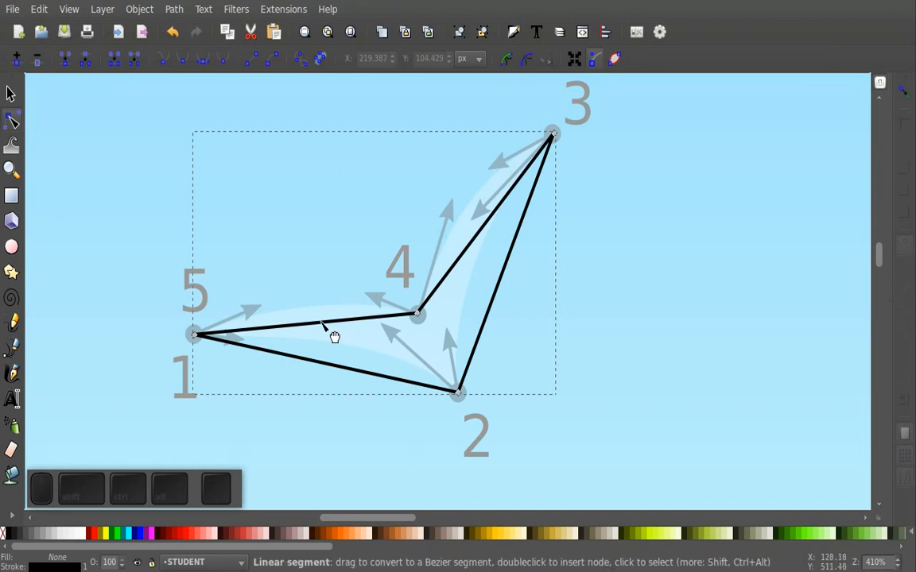
drag(312, 324, 318, 322)
drag(354, 380, 358, 358)
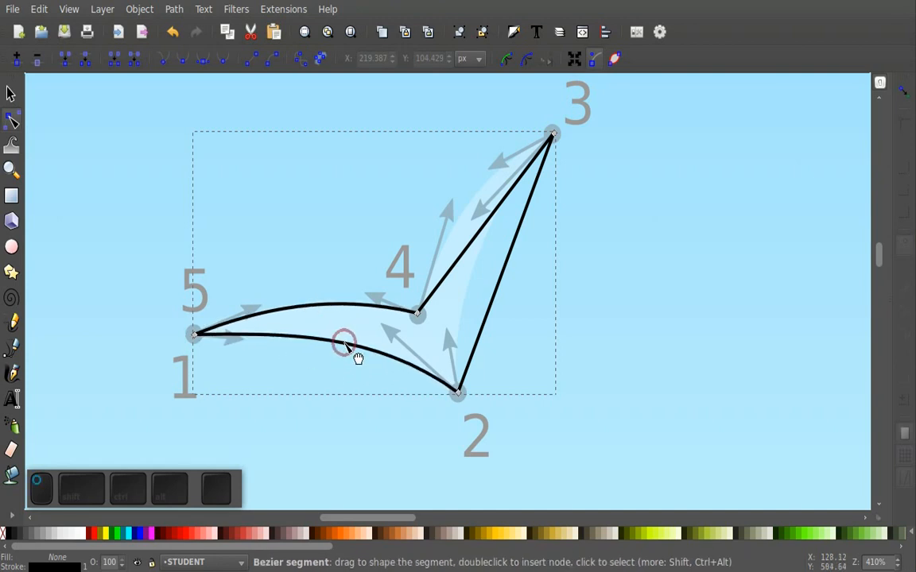
drag(499, 283, 471, 205)
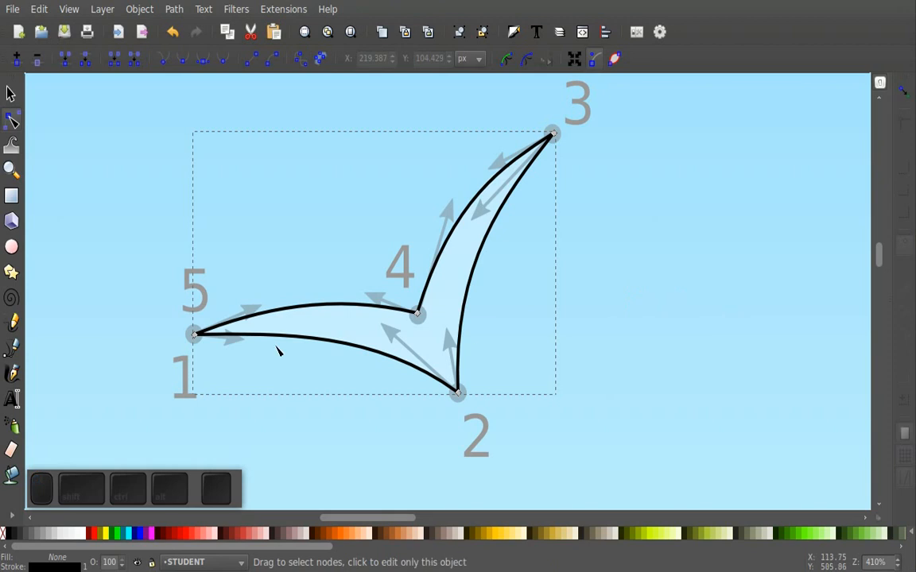
Adjust the control handles at the bird's nodes 1 to 4 to match the grey guide arrows.
click(196, 336)
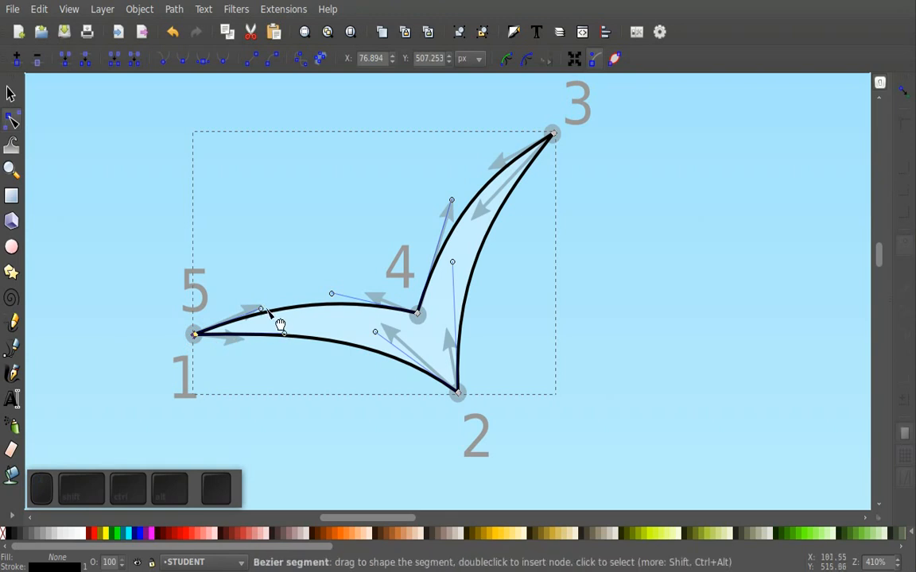
mouse_move(261, 309)
mouse_down()
mouse_move(253, 274)
mouse_move(260, 309)
mouse_up()
drag(333, 297, 366, 296)
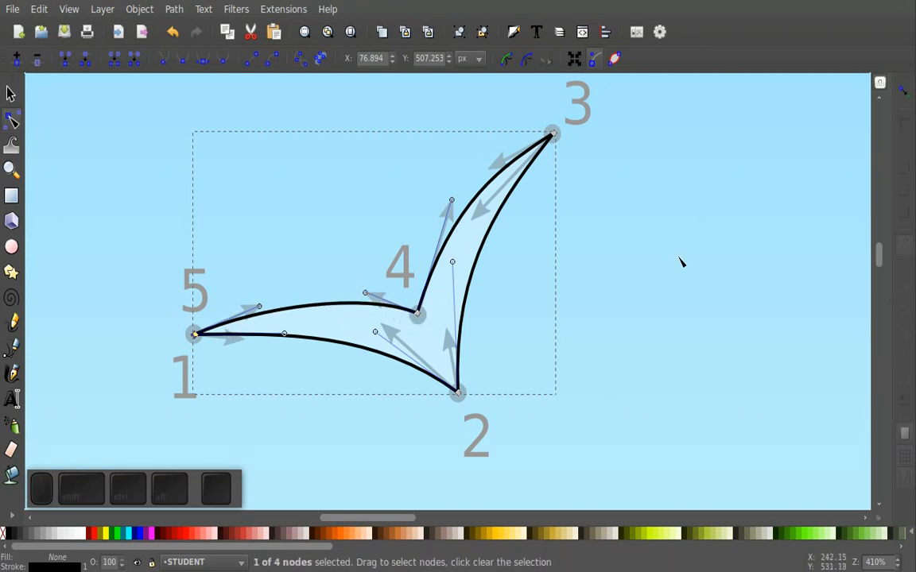
drag(374, 330, 383, 323)
drag(452, 263, 446, 329)
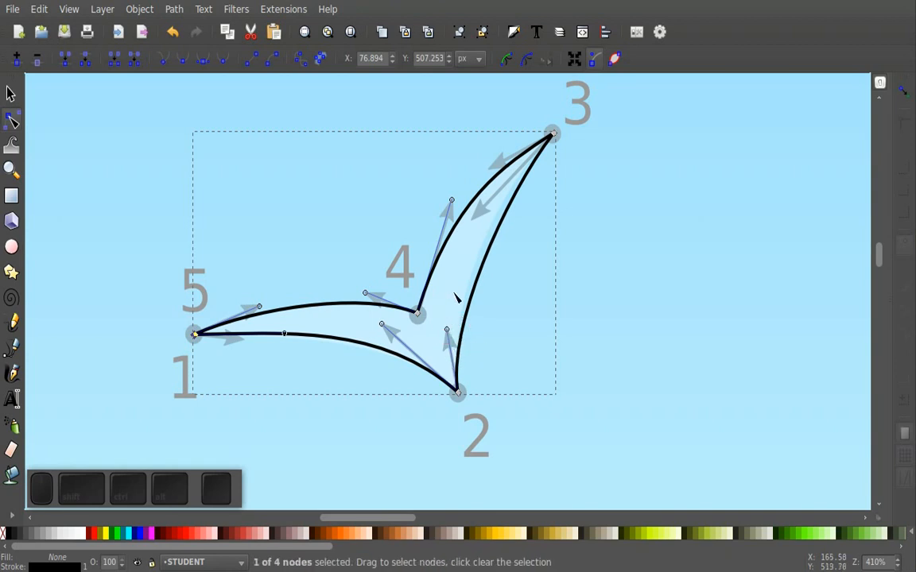
click(552, 158)
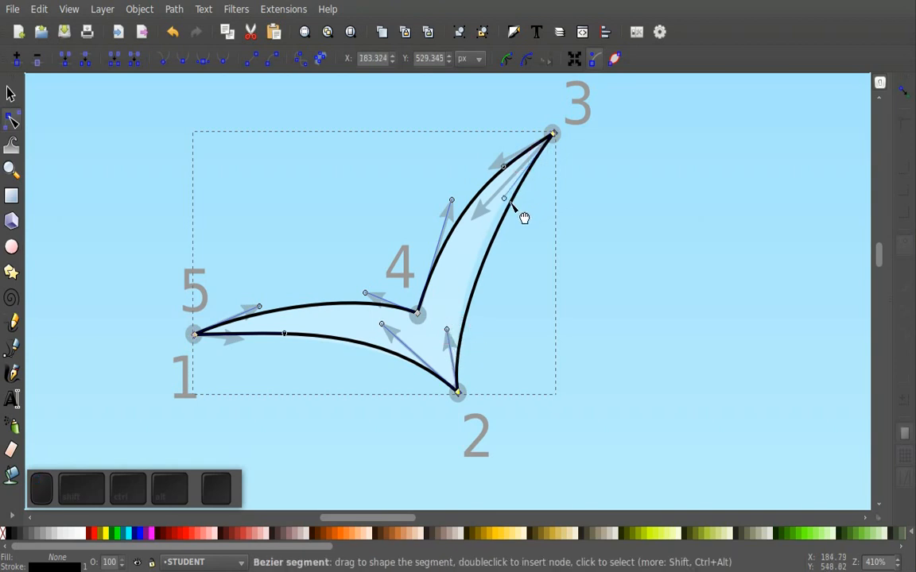
drag(495, 205, 472, 222)
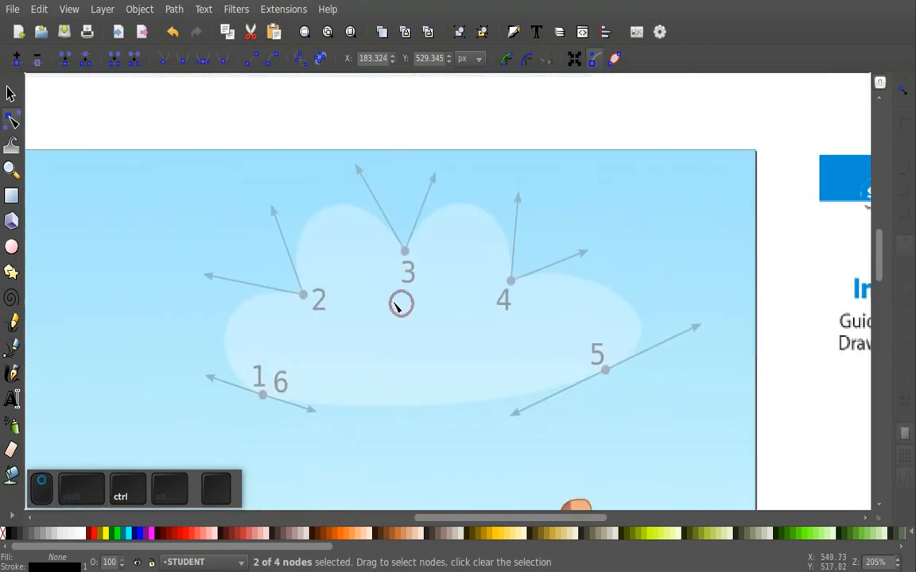
Draw a closed straight-sided cloud outline with the Bezier Pen tool, connecting dots 1 to 6.
scroll(435, 326, up, 1)
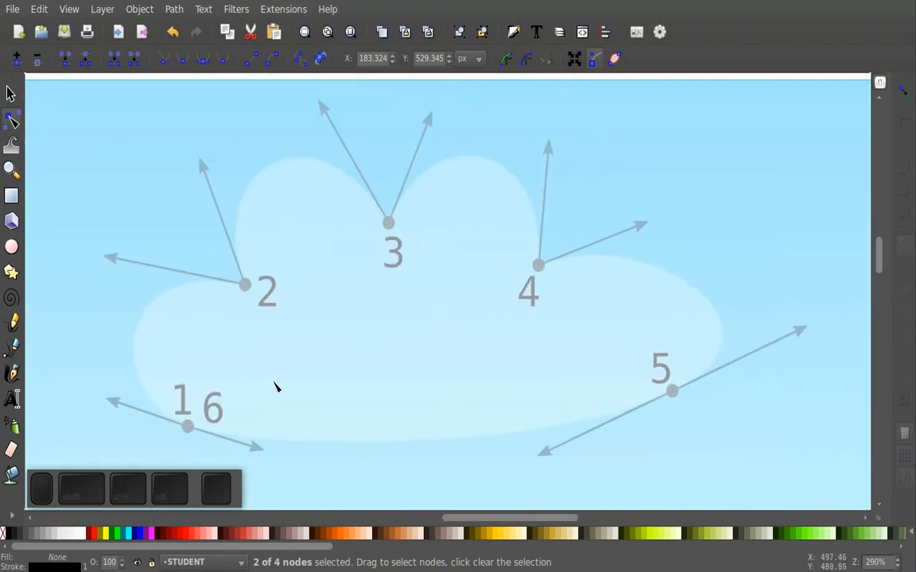
key(b)
click(187, 425)
click(245, 285)
click(388, 223)
click(538, 265)
click(671, 390)
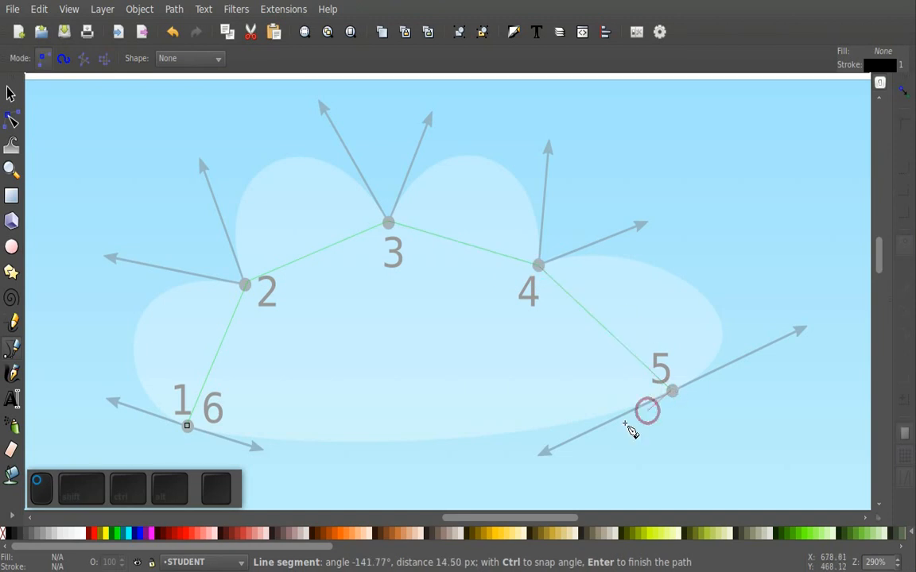
click(187, 426)
Bend all five segments of the cloud outline outward to follow the pale cloud shape beneath.
key(n)
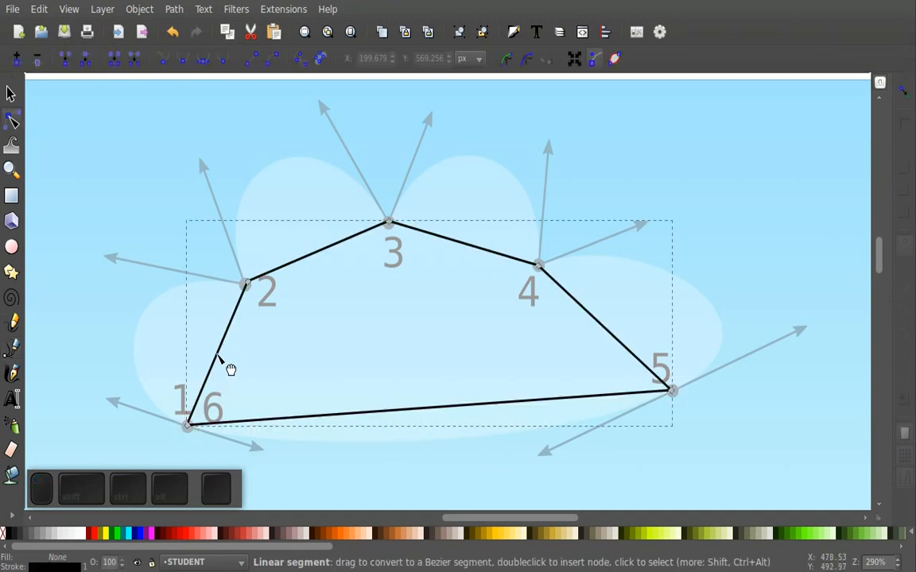
drag(216, 357, 140, 334)
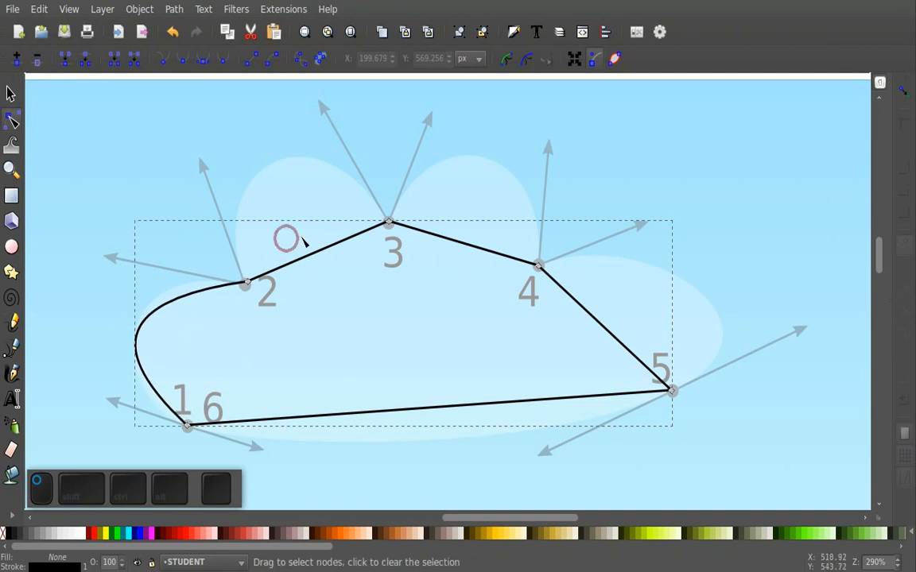
drag(315, 260, 283, 164)
drag(469, 243, 476, 157)
drag(617, 340, 717, 305)
drag(454, 421, 419, 446)
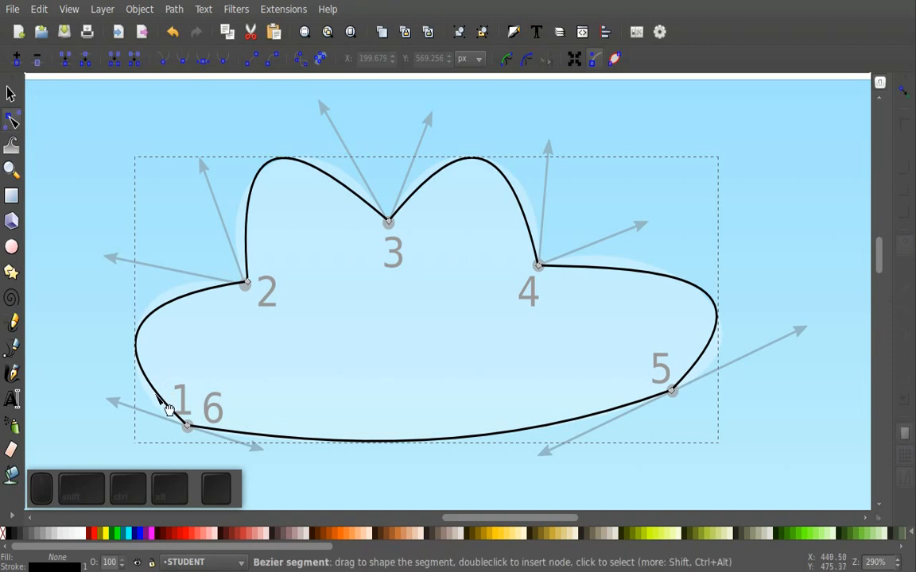
Convert the cloud's node at dot 1/6 to a smooth node.
click(188, 427)
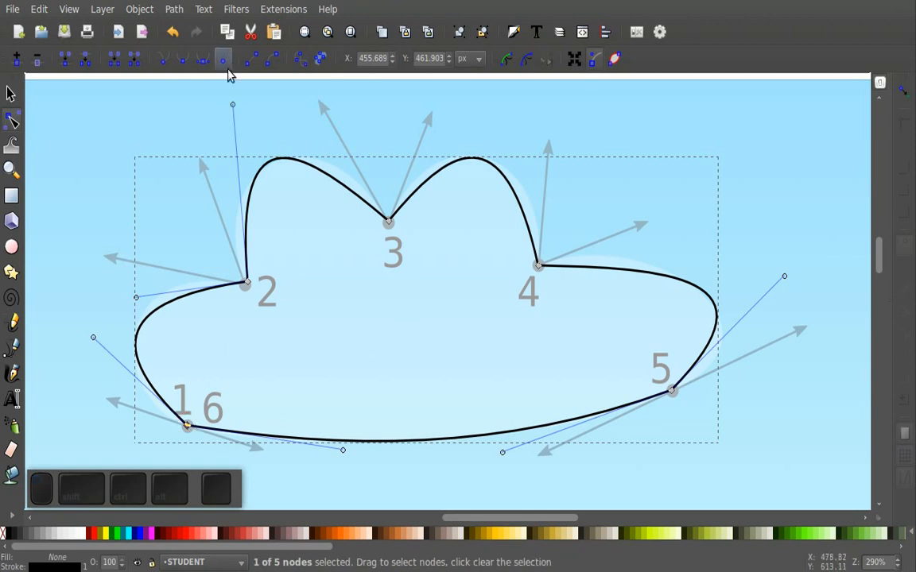
click(184, 69)
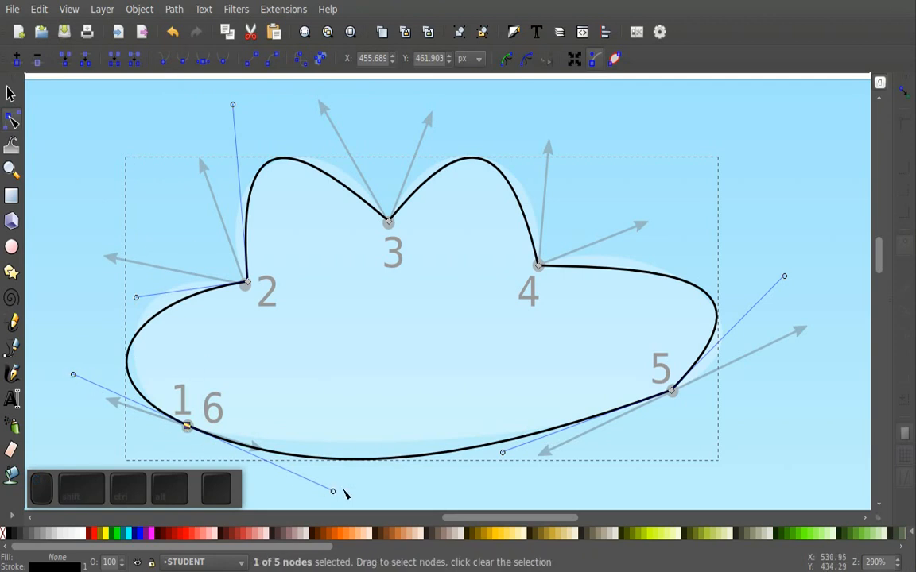
Adjust the control handles at the cloud's nodes 1/6 and 2 to match the grey guide arrows.
drag(333, 495, 265, 453)
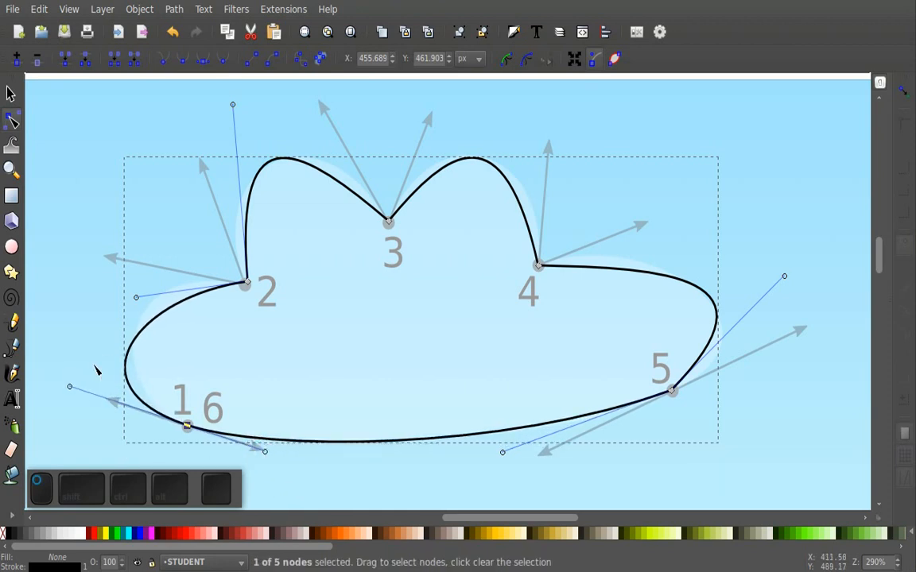
drag(70, 386, 106, 398)
drag(136, 295, 103, 257)
drag(231, 105, 212, 153)
click(252, 190)
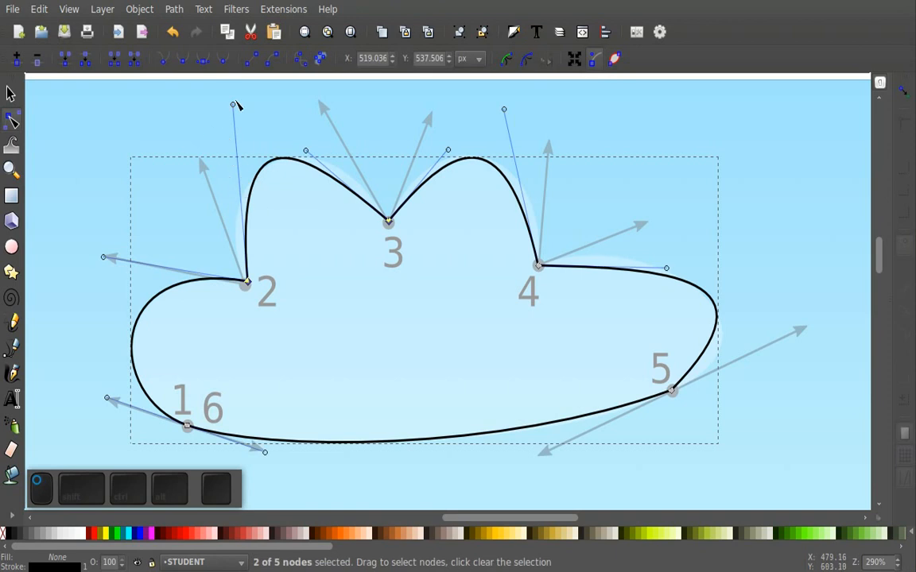
drag(233, 106, 199, 159)
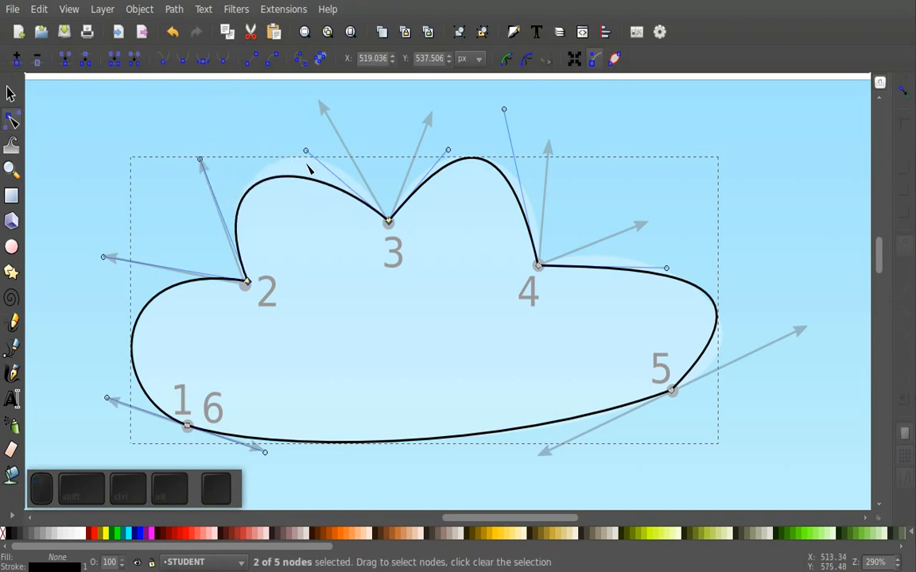
Align the control handles at the cloud's nodes 3 and 4 with the grey guide arrows.
drag(305, 151, 319, 102)
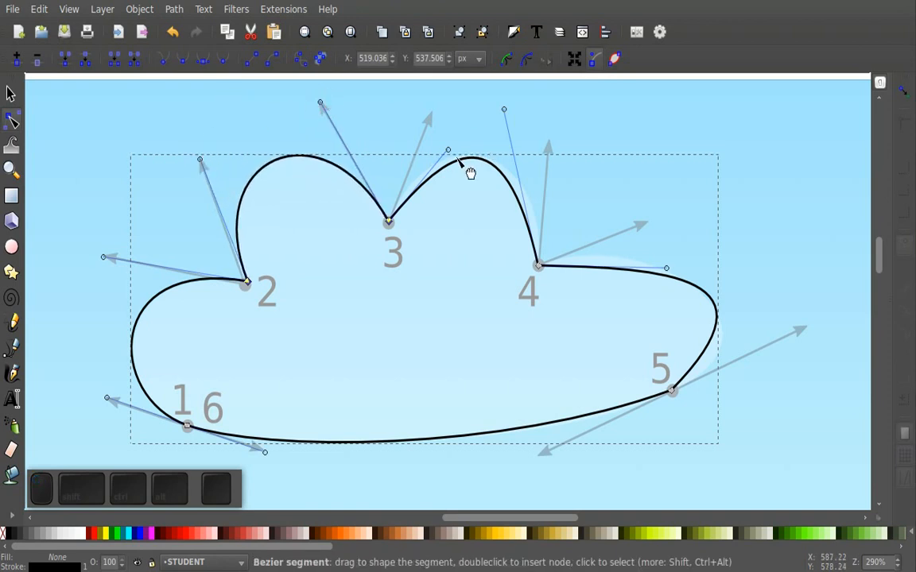
drag(448, 150, 433, 112)
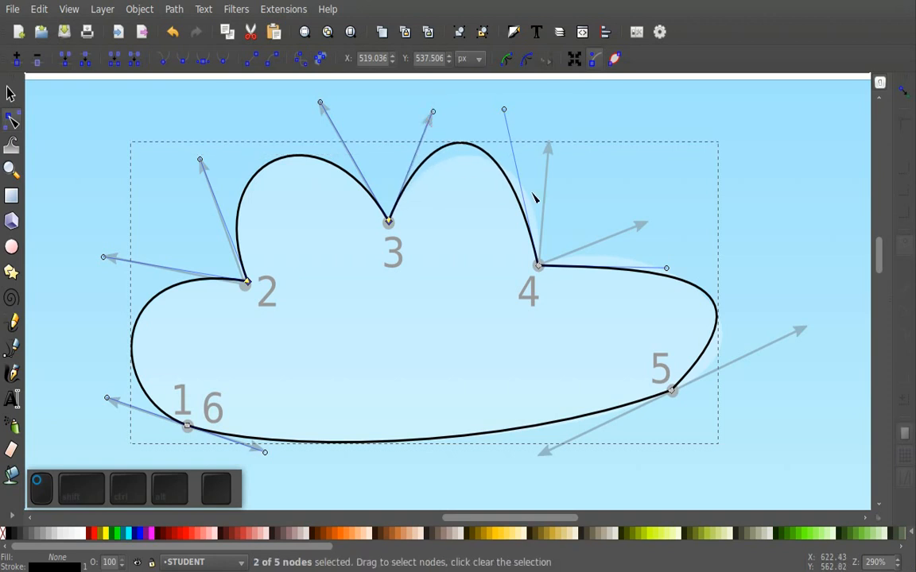
drag(502, 110, 503, 110)
drag(547, 144, 550, 144)
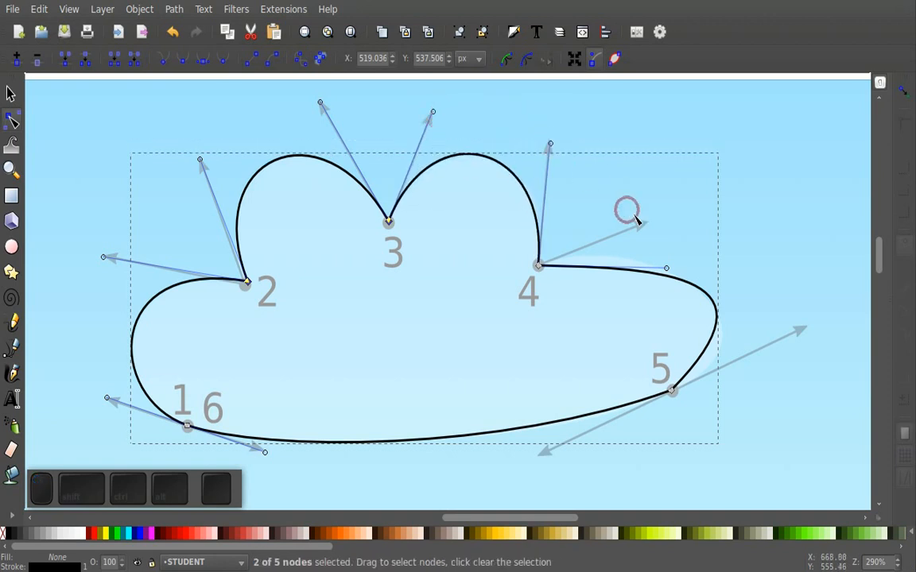
drag(665, 267, 648, 220)
Convert the cloud's node at dot 5 to a smooth node and match its handles to the grey guide arrows.
click(674, 391)
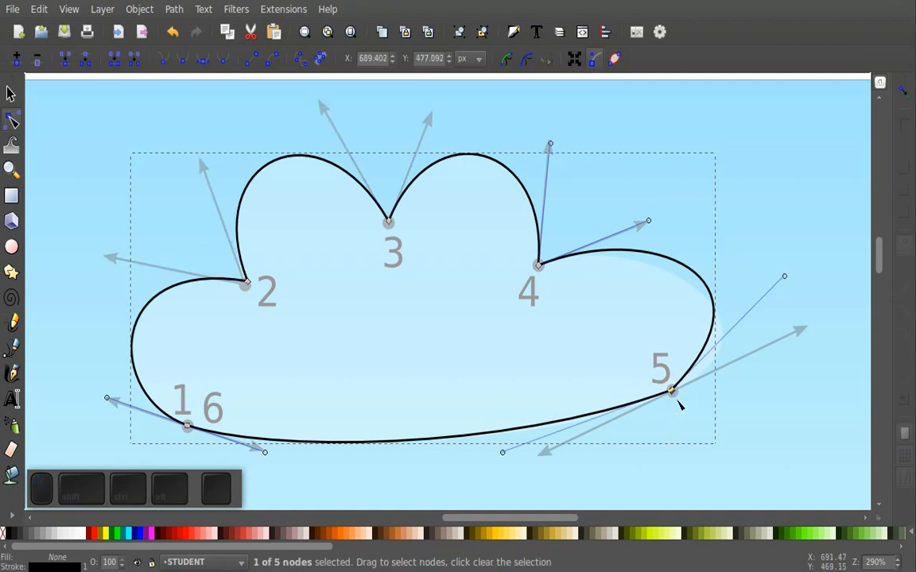
click(184, 64)
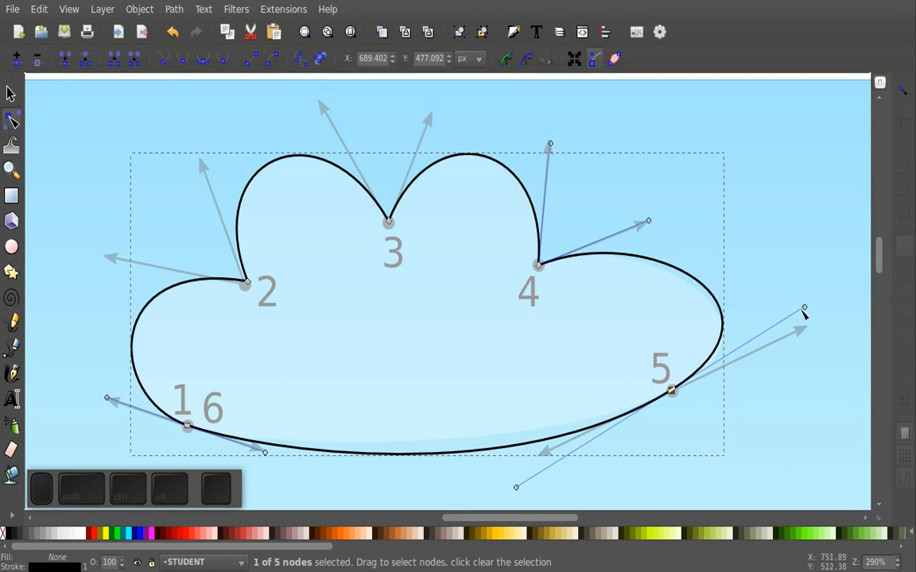
drag(804, 308, 807, 326)
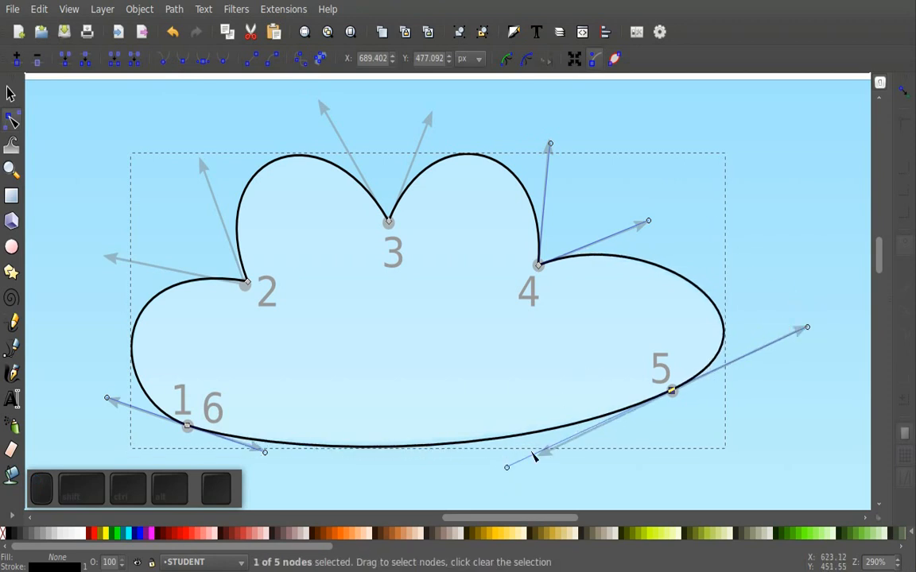
drag(508, 468, 541, 455)
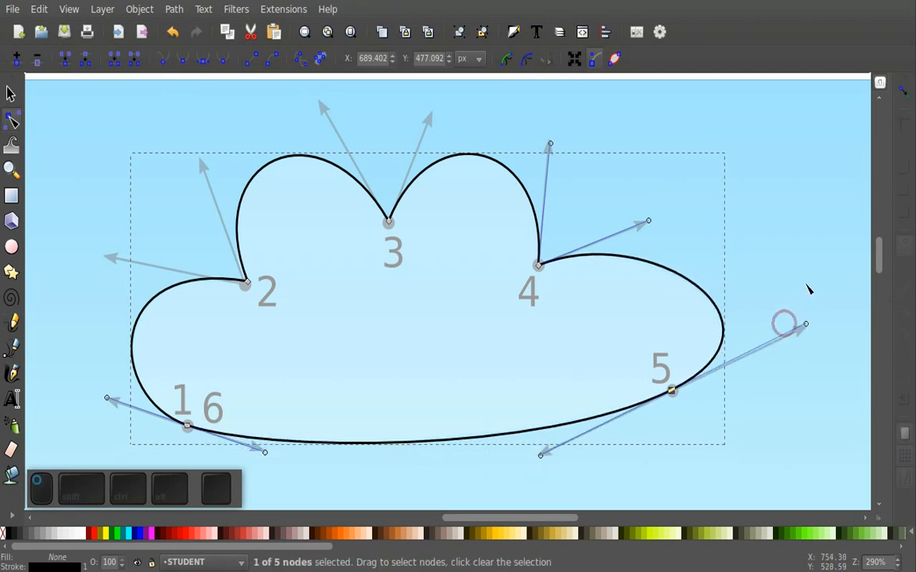
Start a straight-sided cactus outline with the Bezier Pen tool, placing nodes at dots 1 to 5.
scroll(425, 350, down, 20)
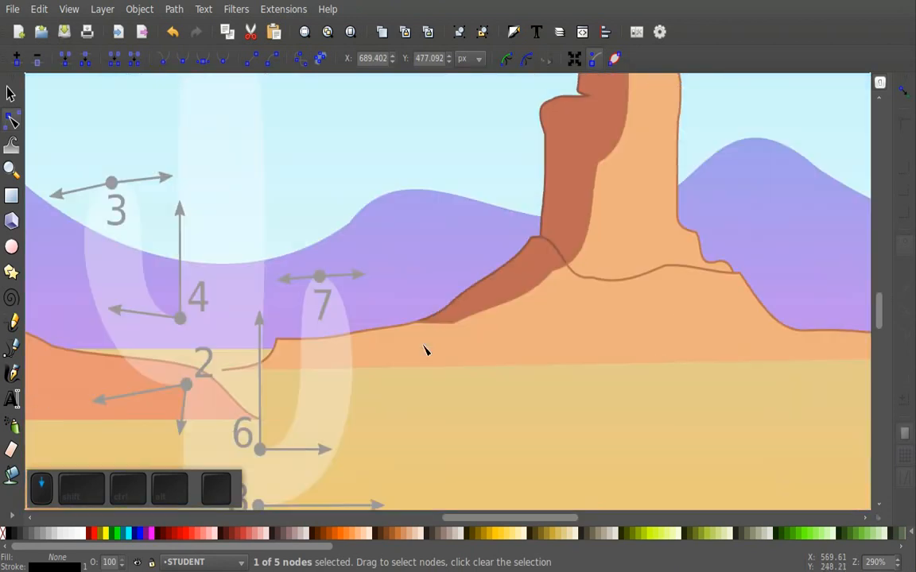
scroll(525, 421, up, 4)
scroll(502, 433, down, 10)
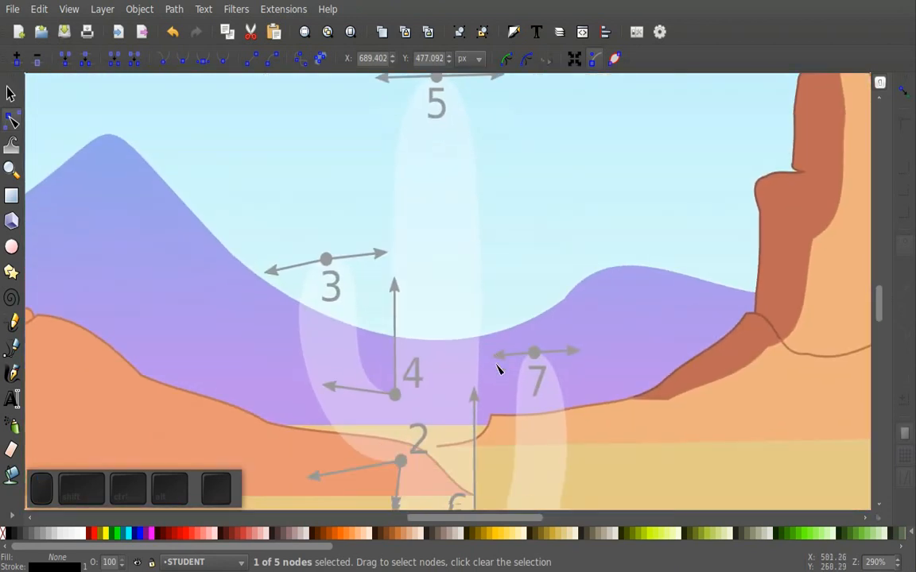
scroll(487, 149, up, 3)
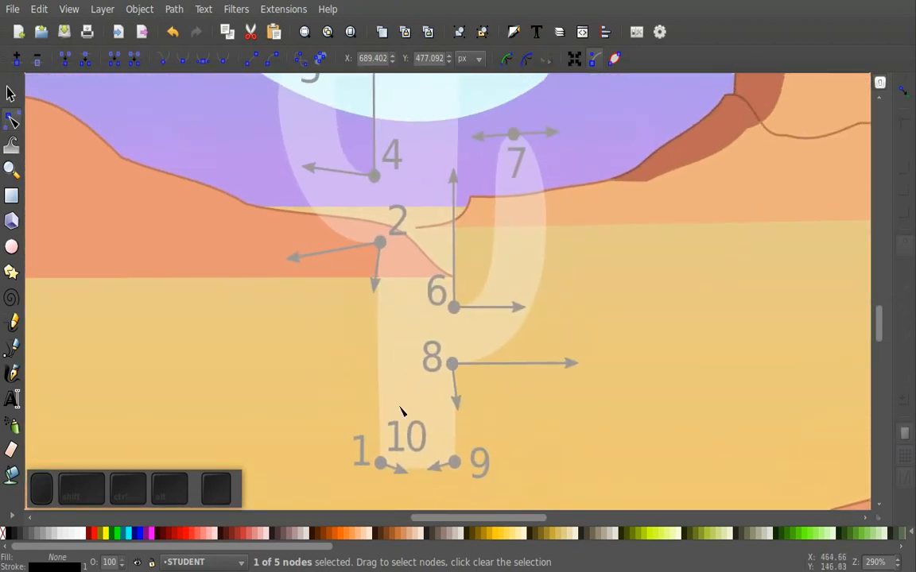
key(b)
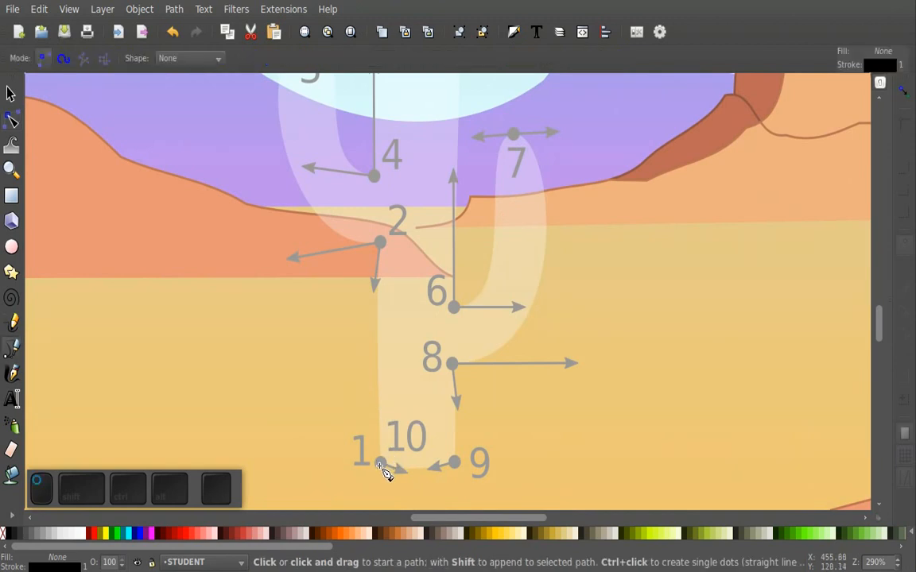
click(380, 465)
click(379, 241)
scroll(321, 196, up, 5)
scroll(364, 237, left, 2)
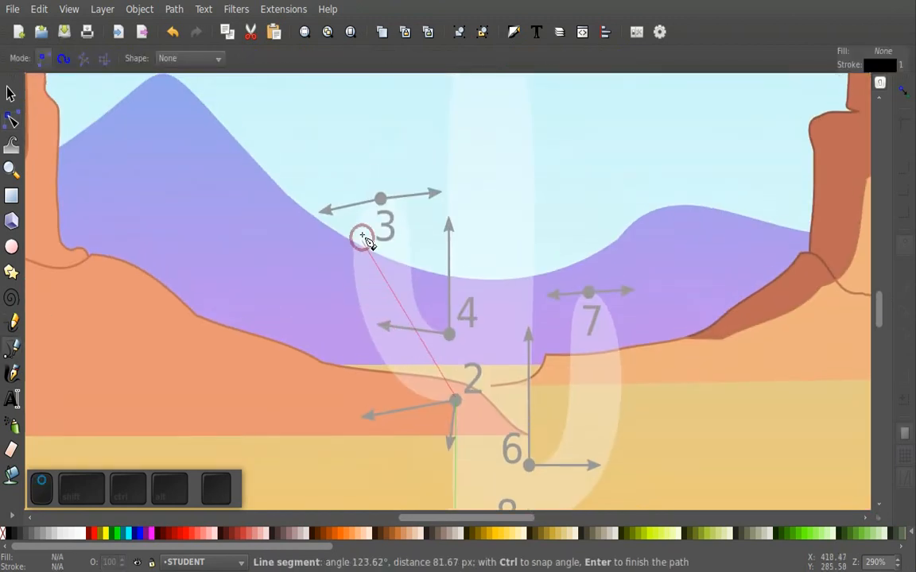
click(382, 199)
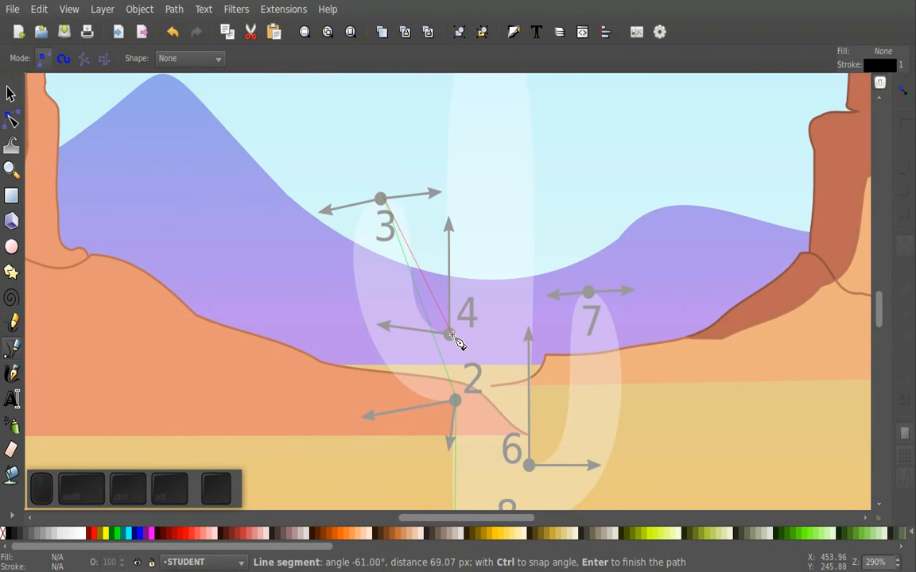
click(450, 333)
scroll(517, 204, up, 5)
click(498, 215)
Continue the cactus outline through dots 6 to 9 and close it at dot 1/10.
scroll(574, 350, down, 6)
scroll(540, 330, right, 2)
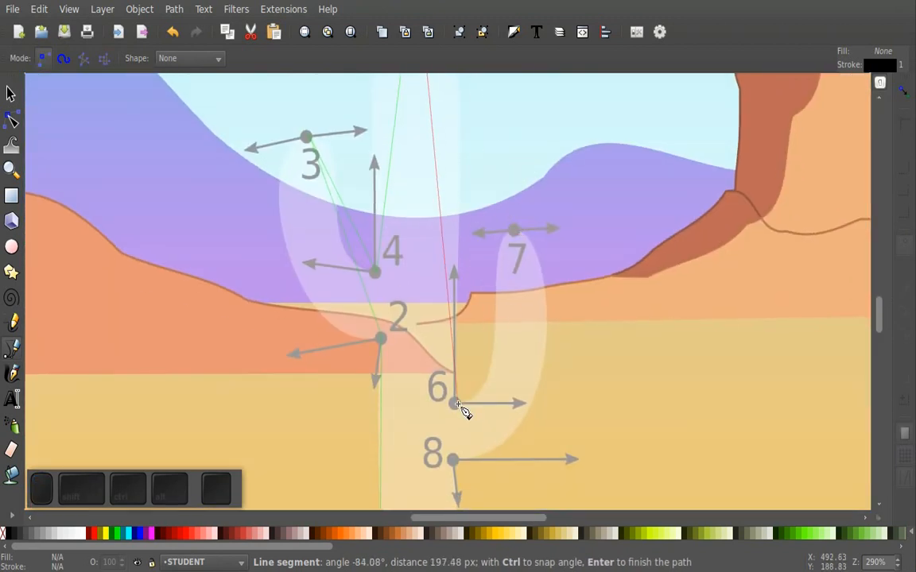
click(454, 405)
click(514, 230)
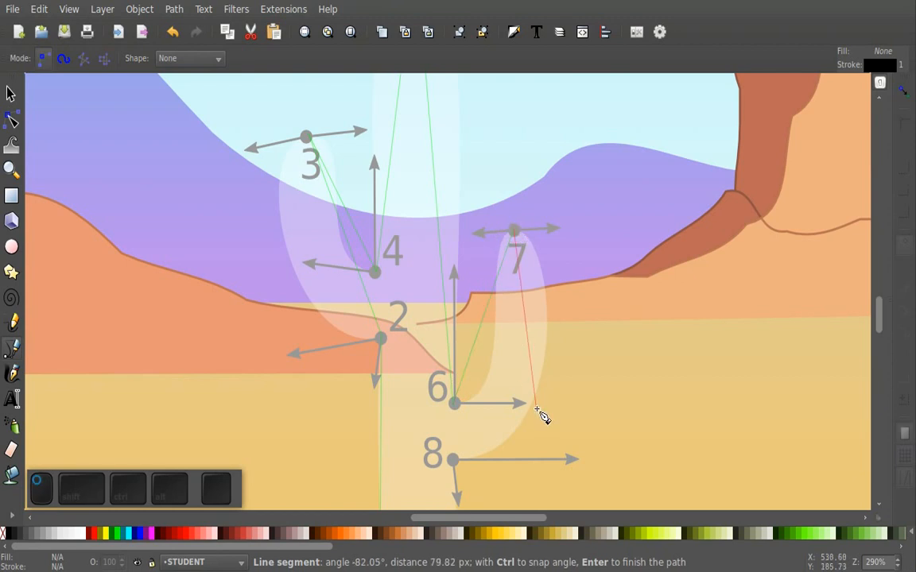
scroll(538, 408, down, 5)
click(450, 265)
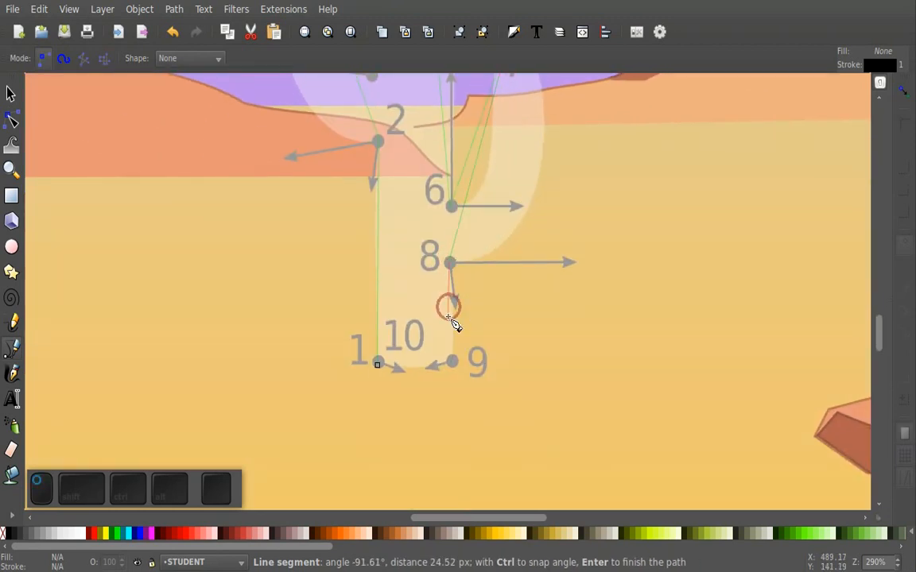
click(379, 366)
Bend the cactus's base segment between dots 9 and 10 slightly downward to follow the pale shape.
scroll(576, 291, up, 2)
scroll(576, 292, left, 1)
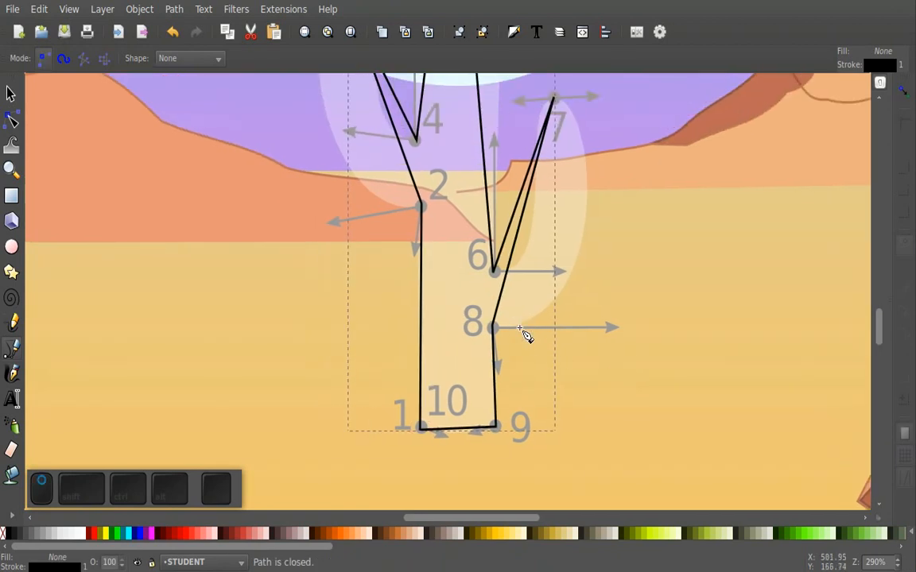
key(n)
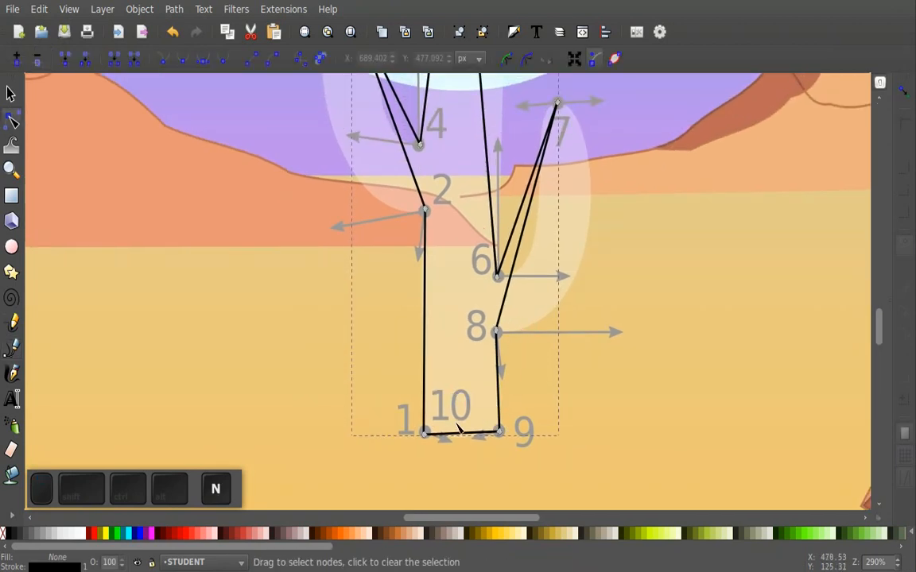
scroll(466, 458, up, 4)
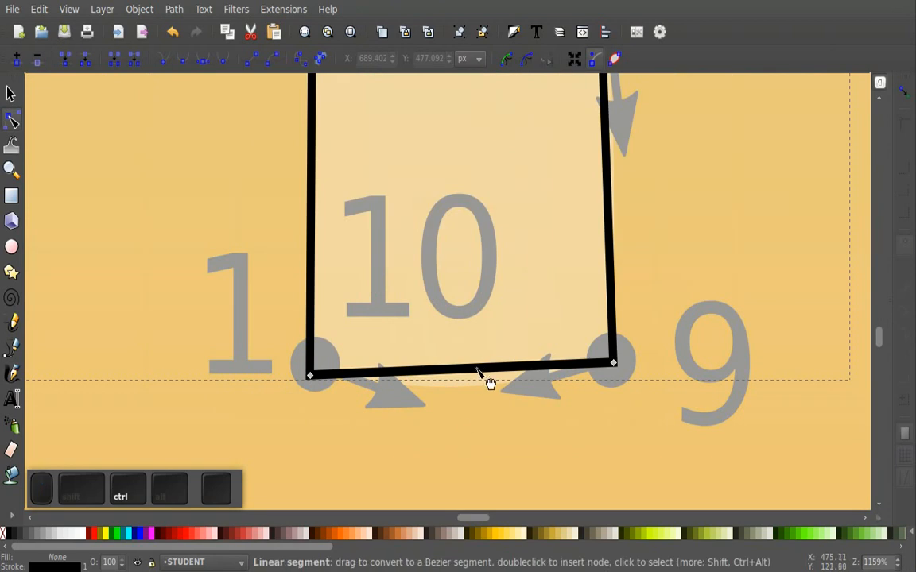
drag(469, 371, 469, 381)
click(477, 219)
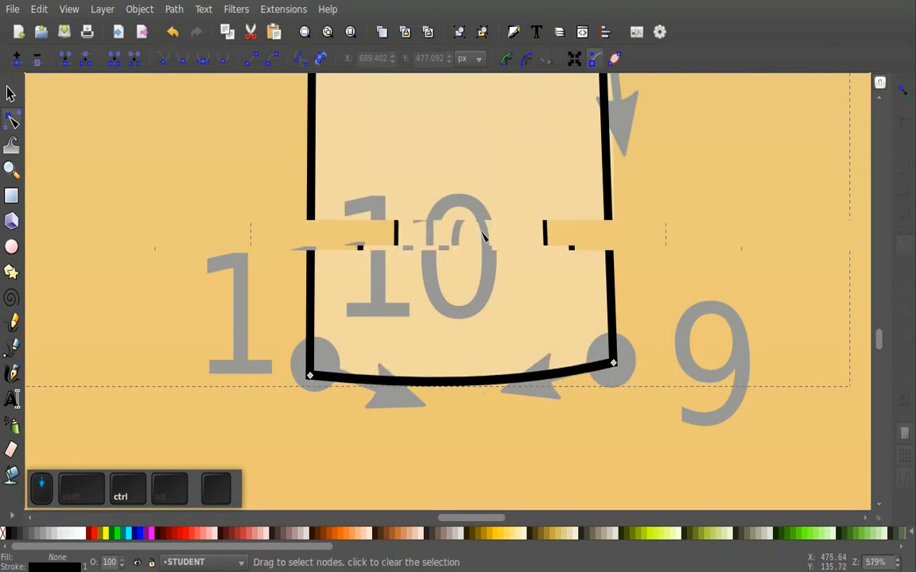
Bend the cactus segments between dots 2, 3 and 4 to follow the pale left arm beneath.
scroll(483, 235, down, 3)
scroll(490, 238, up, 6)
scroll(470, 310, up, 2)
drag(445, 387, 413, 413)
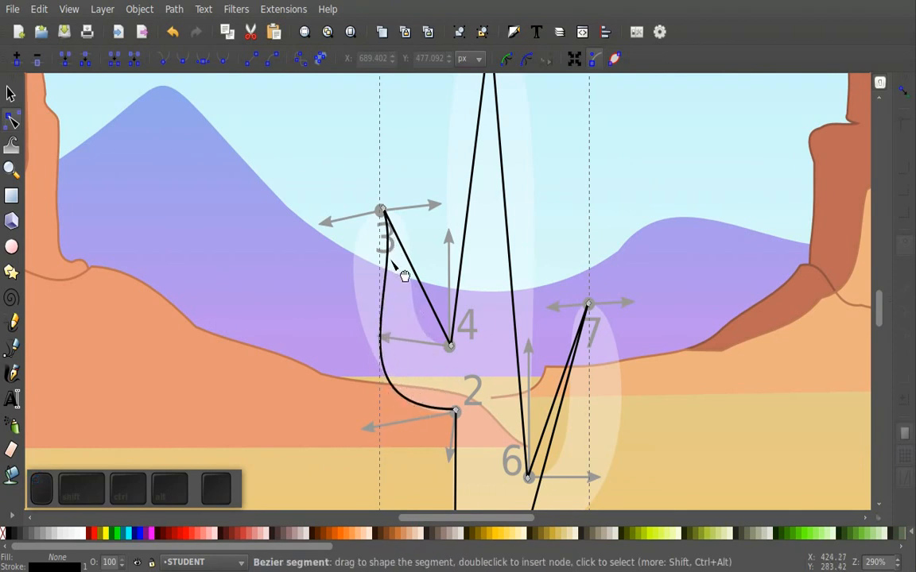
drag(403, 259, 383, 229)
mouse_move(421, 412)
mouse_down()
mouse_move(438, 428)
mouse_move(435, 419)
mouse_up()
drag(375, 305, 371, 276)
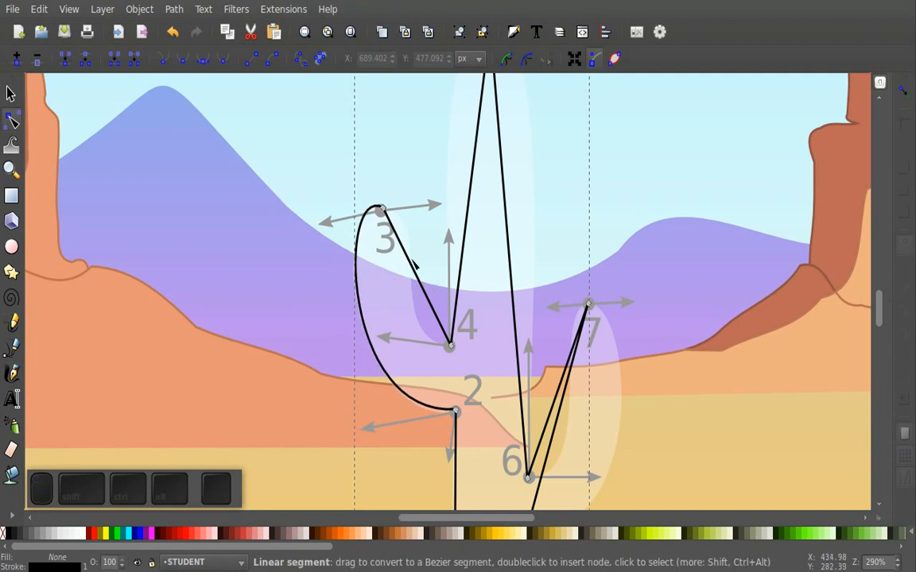
drag(410, 240, 411, 230)
mouse_move(445, 330)
mouse_down()
mouse_move(419, 332)
mouse_move(437, 344)
mouse_up()
Bend the cactus segments between dots 4, 5 and 6 to follow the rounded central trunk.
scroll(504, 318, up, 8)
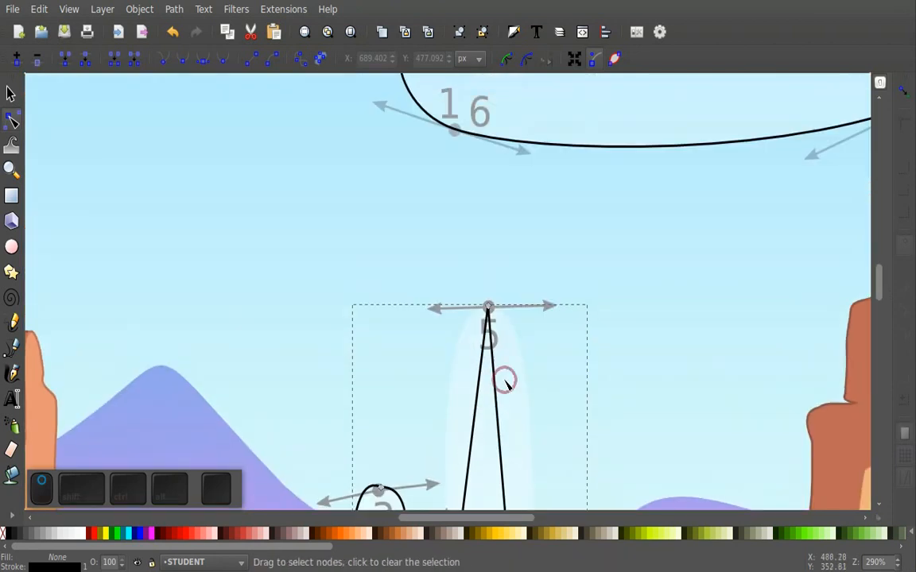
drag(492, 339, 513, 321)
scroll(545, 392, down, 7)
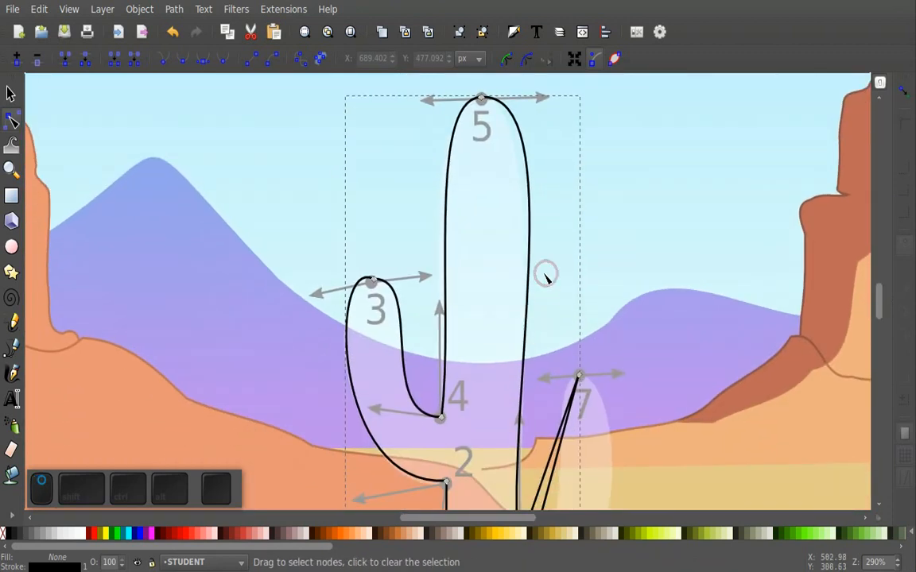
drag(531, 188, 527, 201)
drag(518, 373, 465, 269)
Bend the cactus segments between dots 6, 7 and 8 to follow the pale right arm beneath.
scroll(469, 268, down, 2)
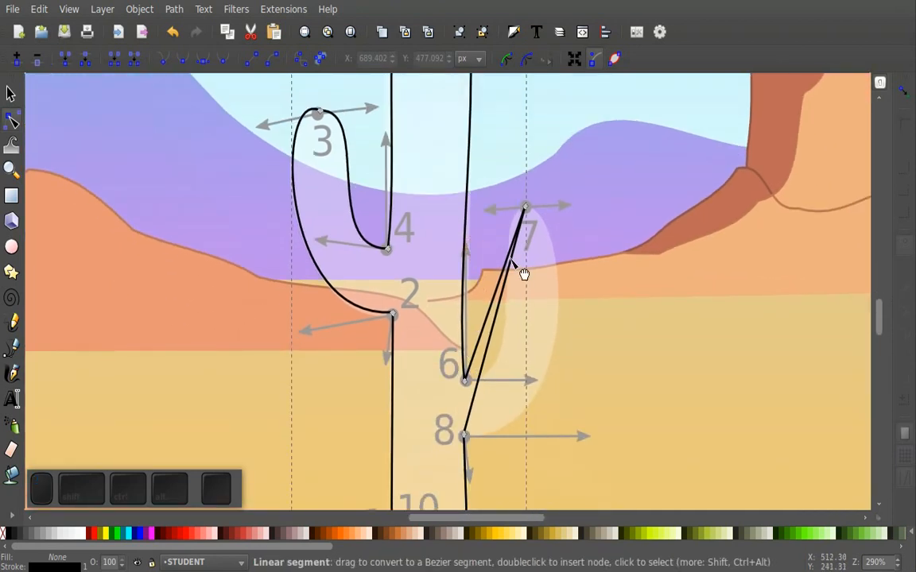
drag(515, 263, 546, 239)
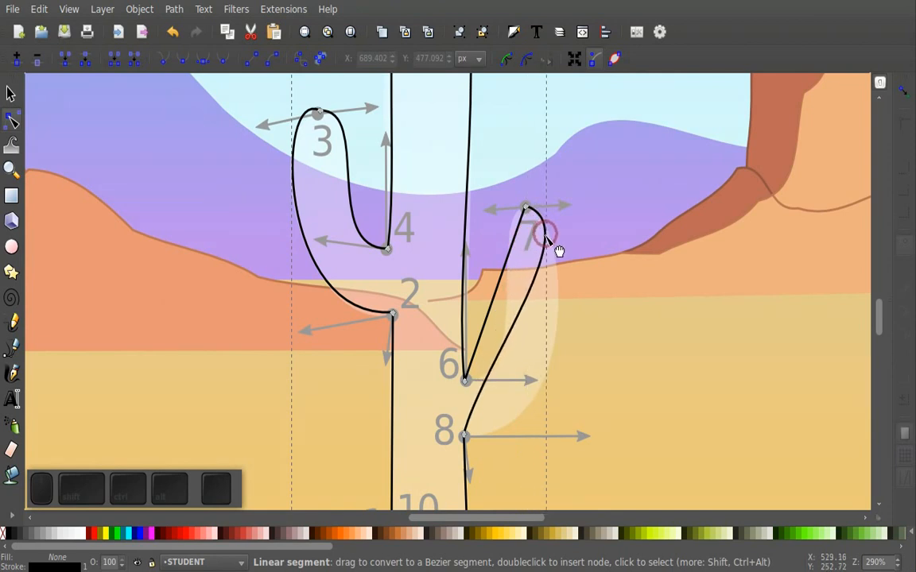
drag(502, 390, 539, 425)
drag(525, 216, 518, 210)
drag(477, 370, 493, 373)
drag(501, 229, 509, 227)
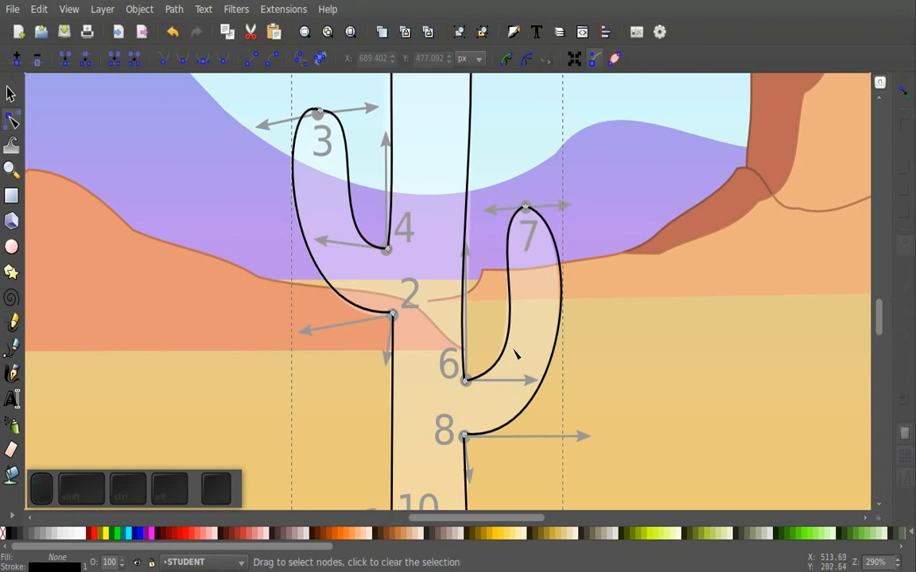
drag(514, 365, 515, 365)
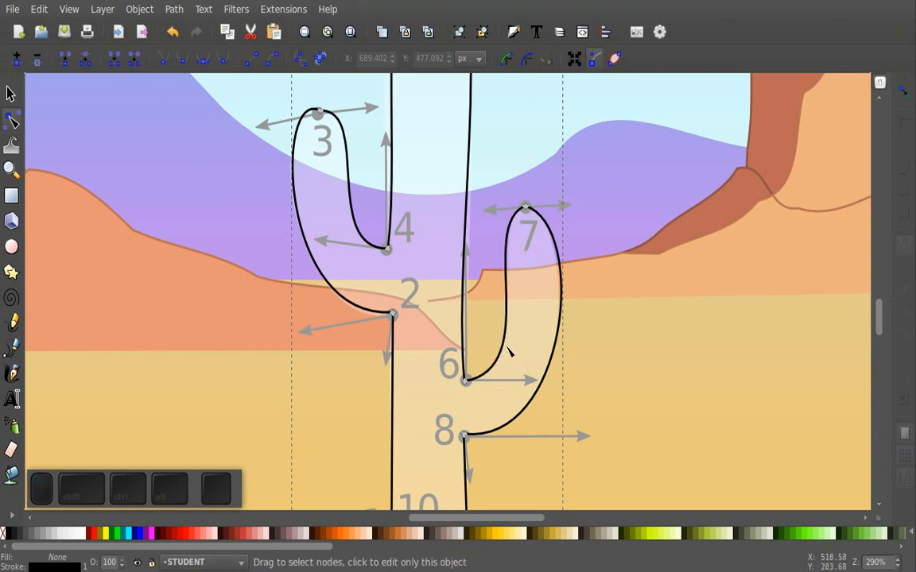
Adjust the control handles at the cactus's nodes 6 and 7 to match the grey guide arrows.
click(465, 382)
drag(451, 236, 466, 248)
drag(541, 371, 537, 380)
drag(477, 227, 485, 208)
drag(590, 228, 575, 207)
scroll(600, 432, down, 3)
scroll(588, 414, down, 1)
scroll(587, 282, down, 2)
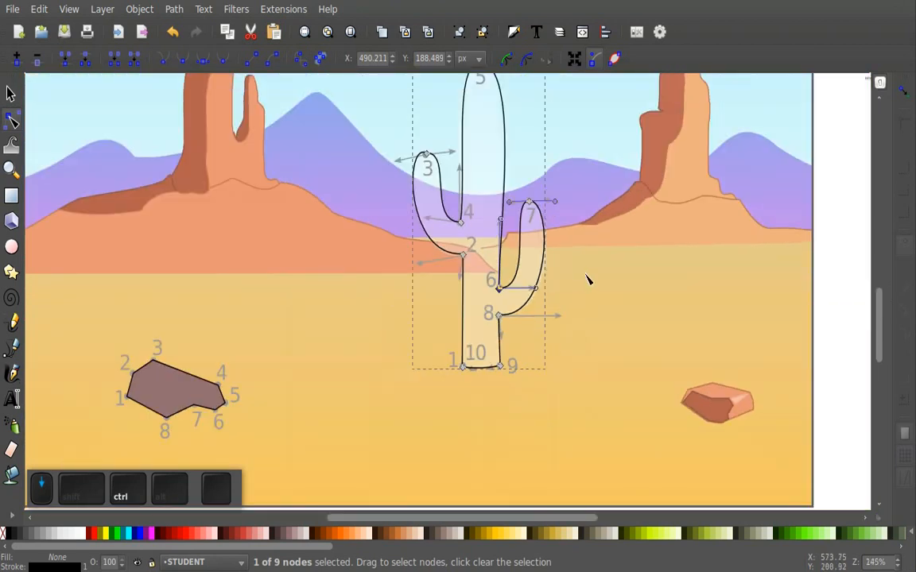
scroll(583, 340, down, 1)
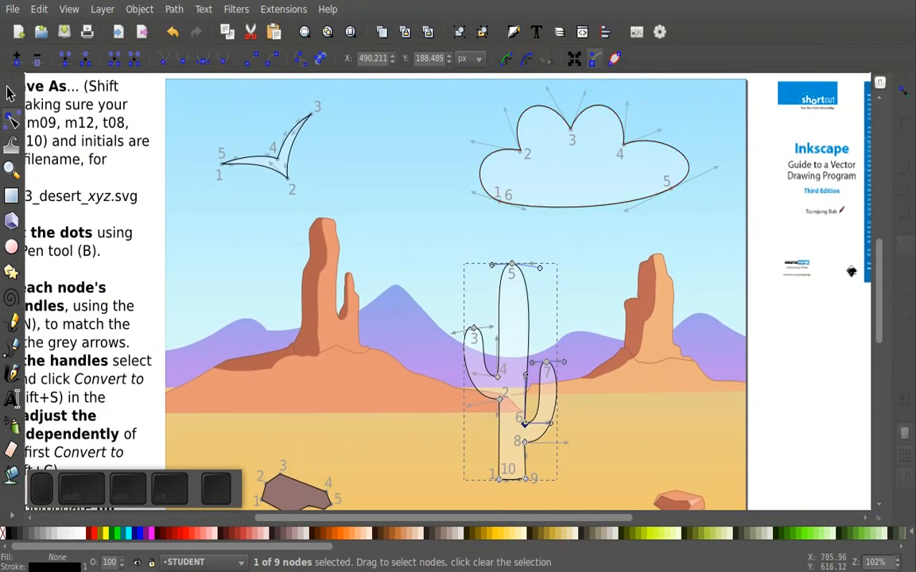
click(855, 2)
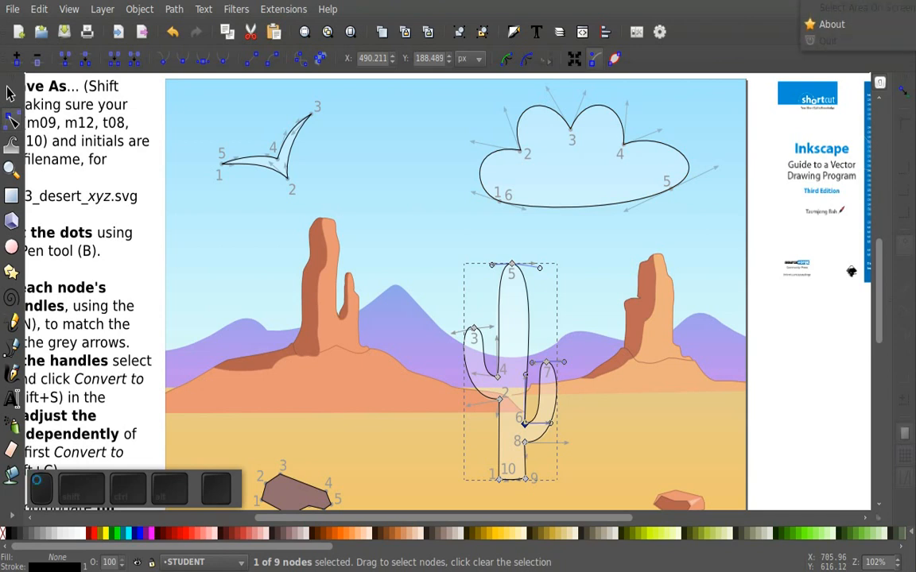